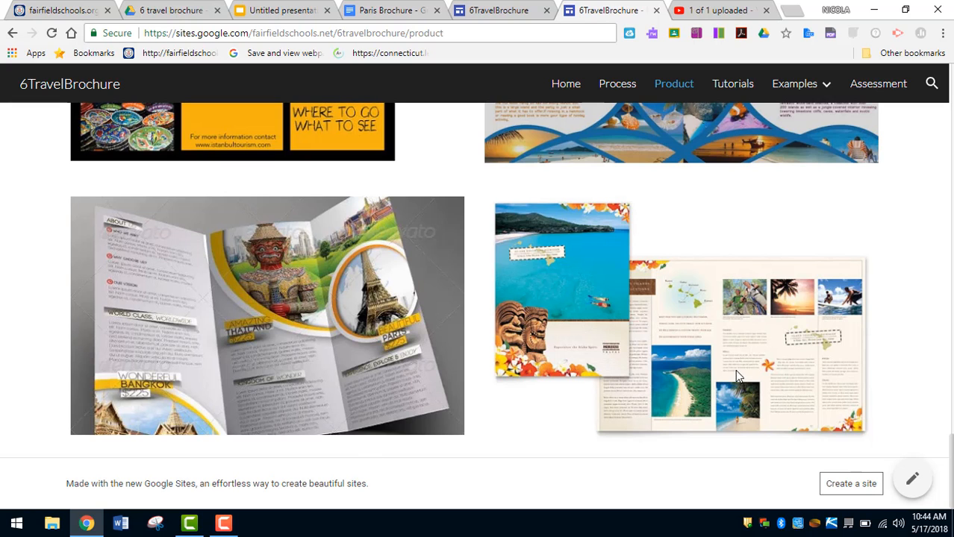
- Review the sample brochures and the tri-fold planner sketches on the 6TravelBrochure site, and switch to the Paris Brochure document
{"action": "scroll", "coordinate": [736, 373], "scroll_direction": "up", "scroll_amount": 6}
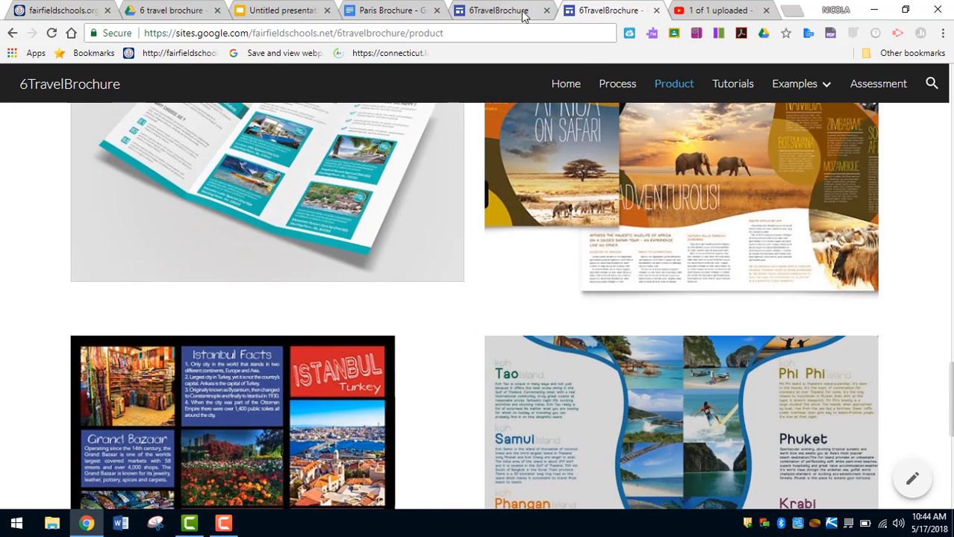
{"action": "left_click", "coordinate": [524, 16]}
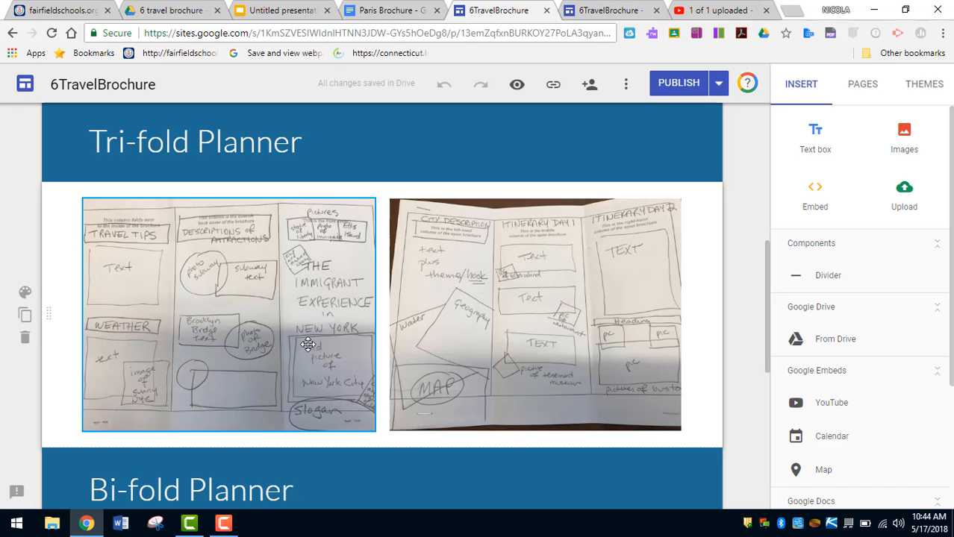
{"action": "left_click", "coordinate": [378, 11]}
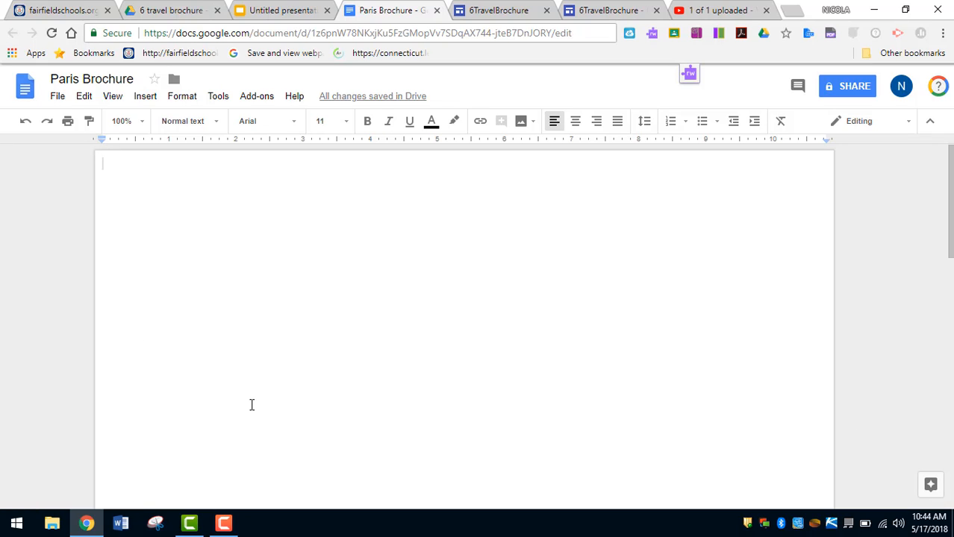
{"action": "type", "text": "dorngor"}
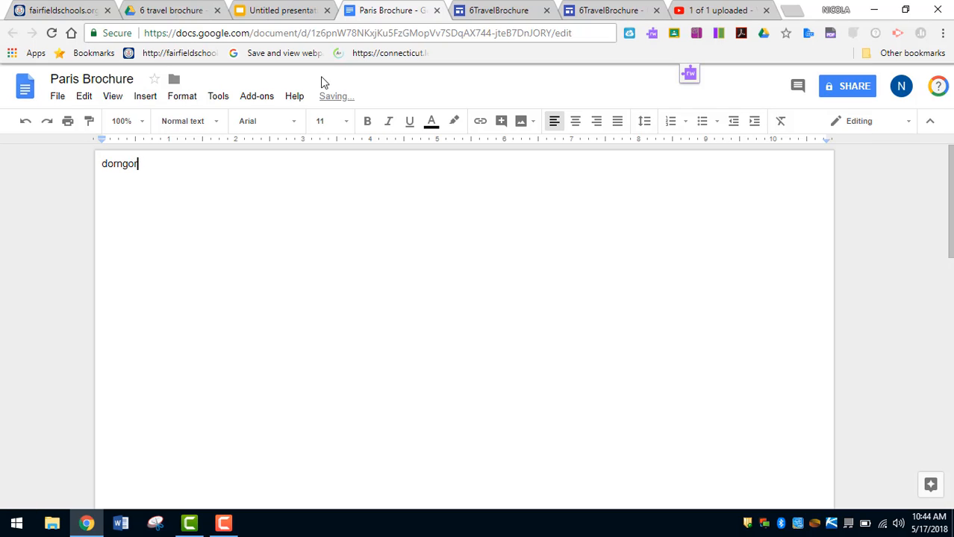
{"action": "key", "text": "BackSpace"}
{"action": "key", "text": "BackSpace"}
{"action": "key", "text": "BackSpace"}
{"action": "key", "text": "BackSpace"}
{"action": "key", "text": "BackSpace"}
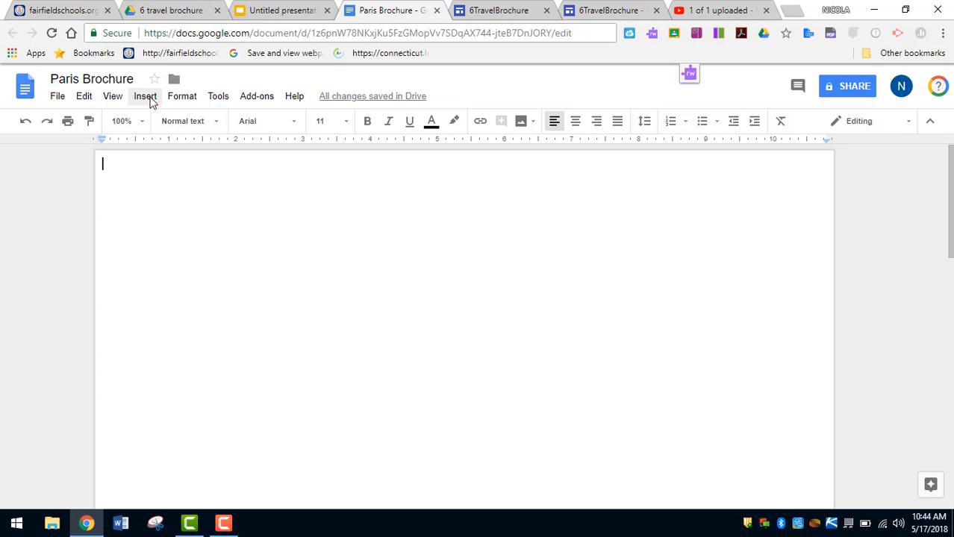
- Insert a new drawing into the document and draw a wide, short text box in the upper part of its canvas
{"action": "left_click", "coordinate": [150, 100]}
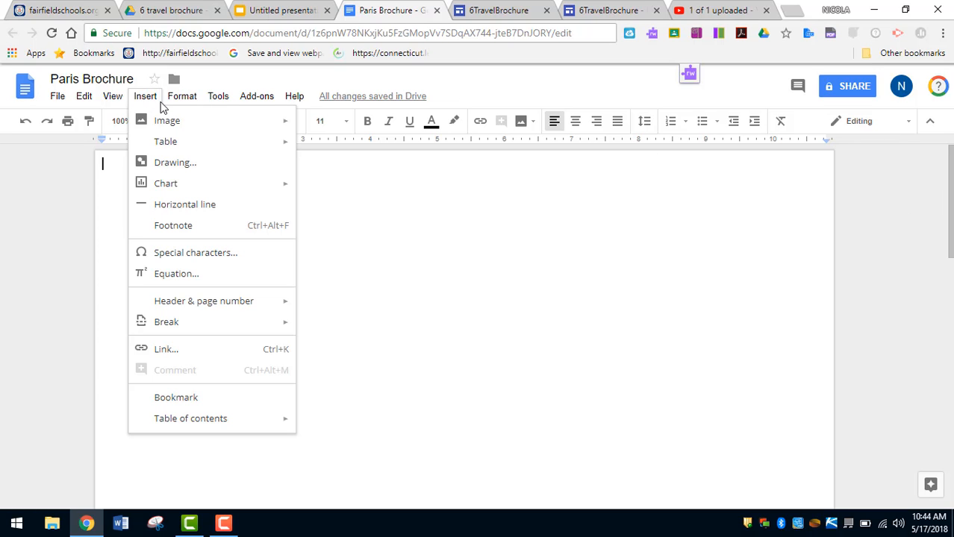
{"action": "left_click", "coordinate": [175, 164]}
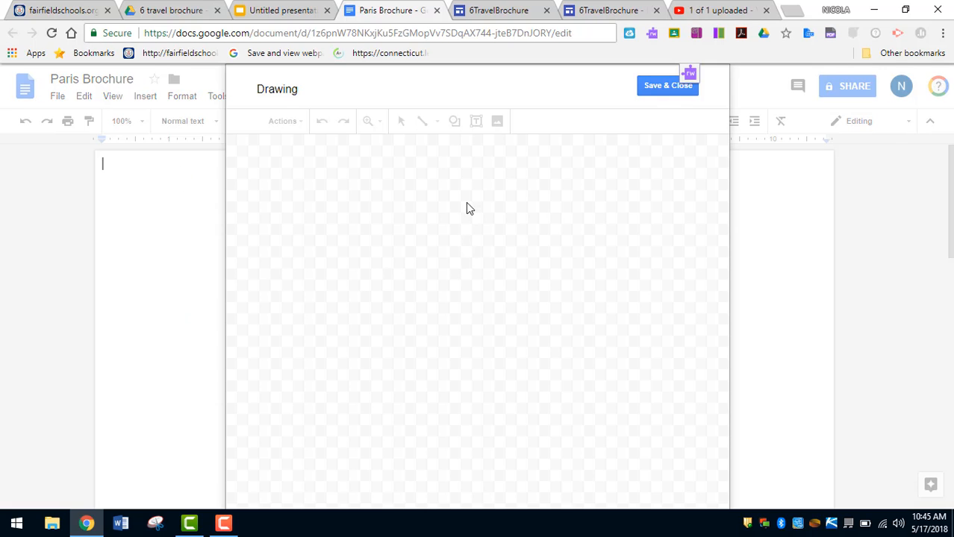
{"action": "left_click", "coordinate": [476, 122]}
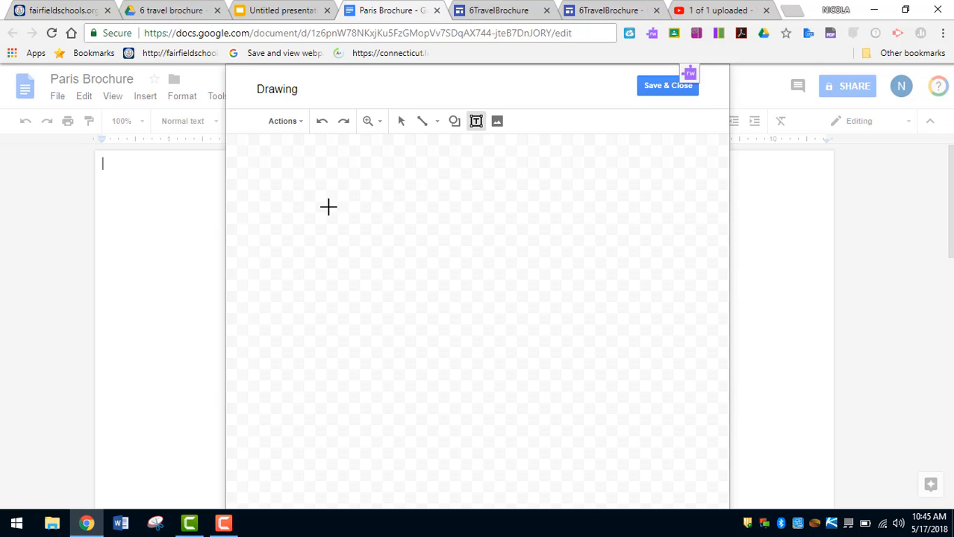
{"action": "mouse_move", "coordinate": [298, 195]}
{"action": "left_mouse_down"}
{"action": "mouse_move", "coordinate": [504, 234]}
{"action": "mouse_move", "coordinate": [563, 230]}
{"action": "left_mouse_up"}
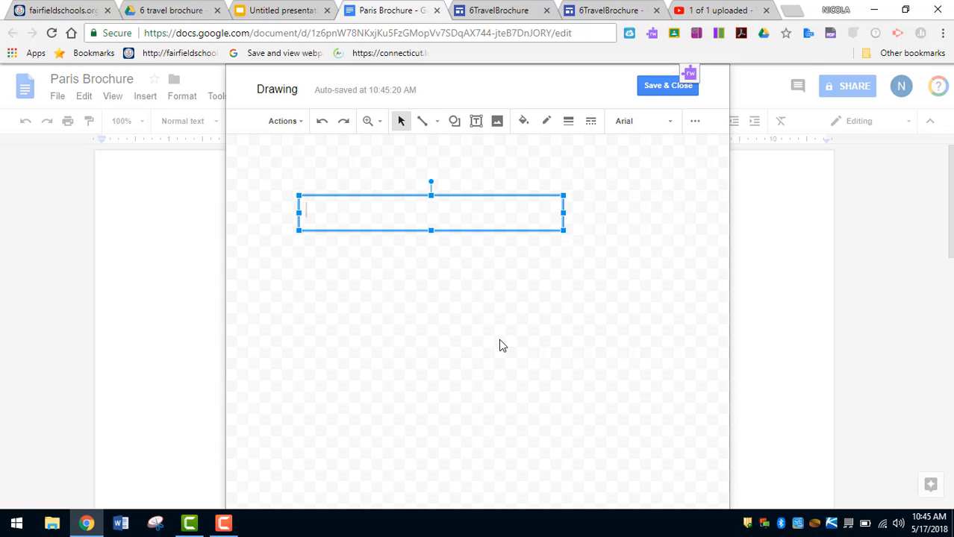
- Enter the title "Paris Itinerary - Day 1" in the text box
{"action": "type", "text": "PAr"}
{"action": "key", "text": "BackSpace"}
{"action": "key", "text": "BackSpace"}
{"action": "key", "text": "BackSpace"}
{"action": "key", "text": "BackSpace"}
{"action": "type", "text": "aris Itinerar"}
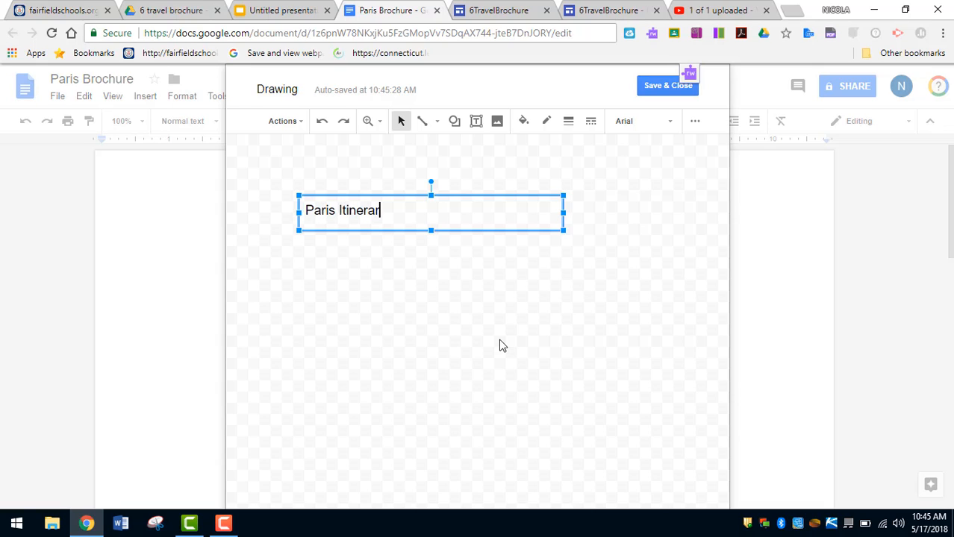
{"action": "type", "text": "y - Day 1"}
{"action": "left_click", "coordinate": [414, 319]}
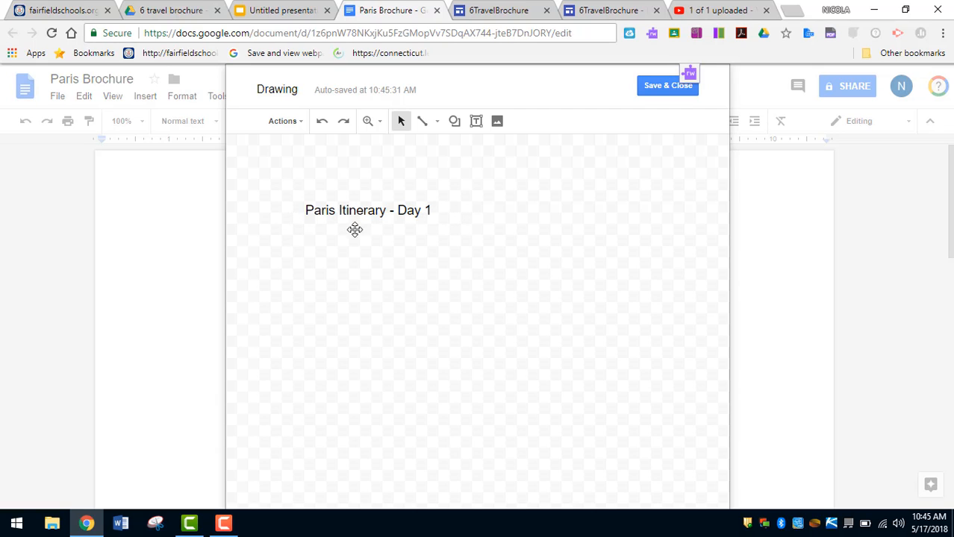
- Fill the title text box with a solid light blue
{"action": "left_click", "coordinate": [398, 211]}
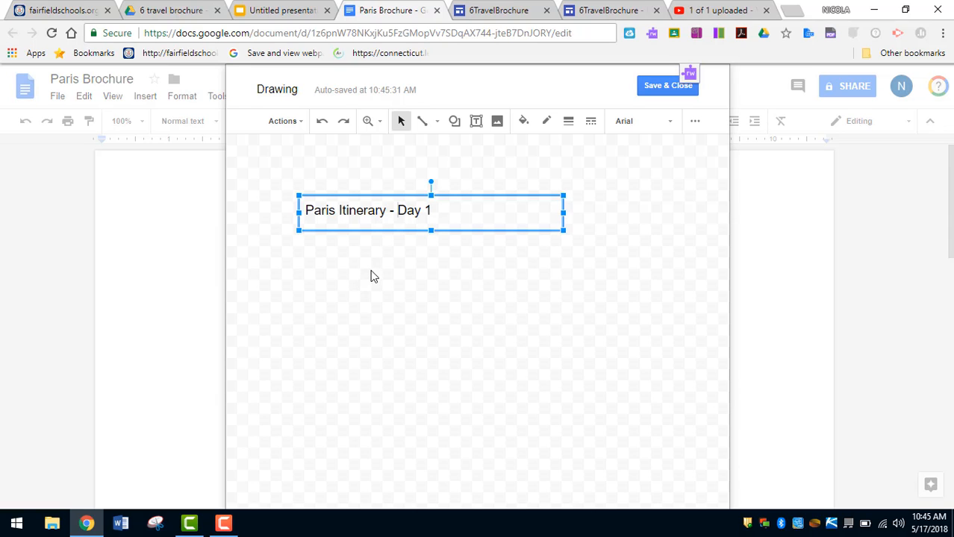
{"action": "left_click", "coordinate": [546, 122]}
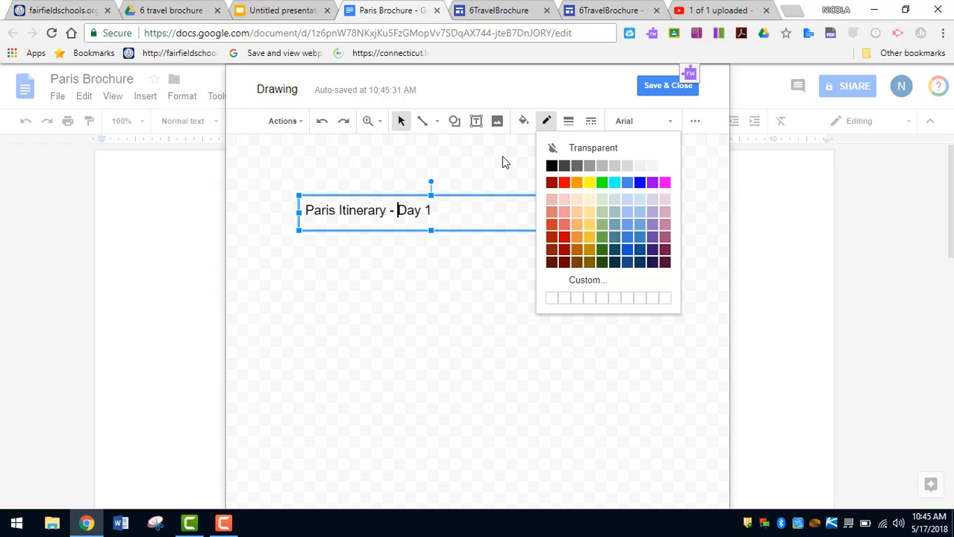
{"action": "left_click", "coordinate": [504, 162]}
{"action": "left_click", "coordinate": [396, 209]}
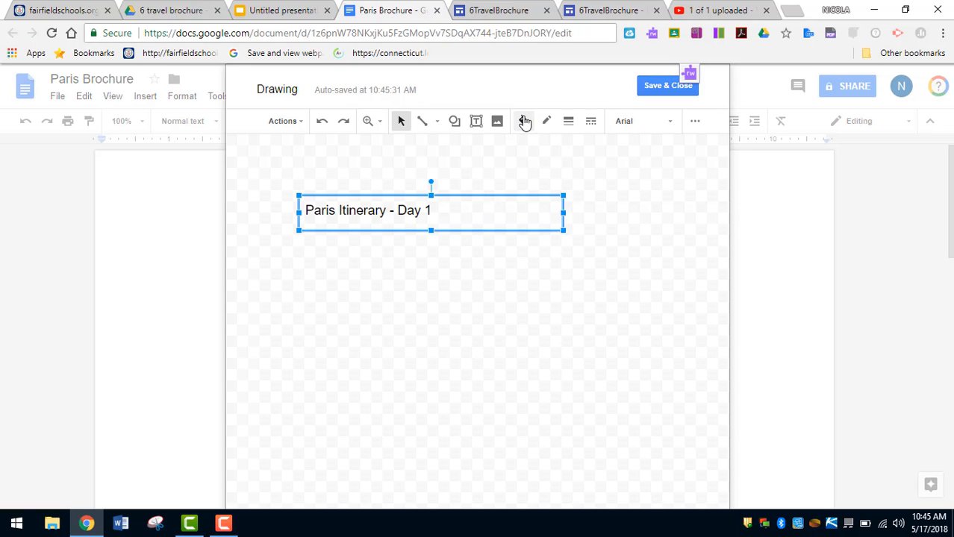
{"action": "left_click", "coordinate": [524, 121]}
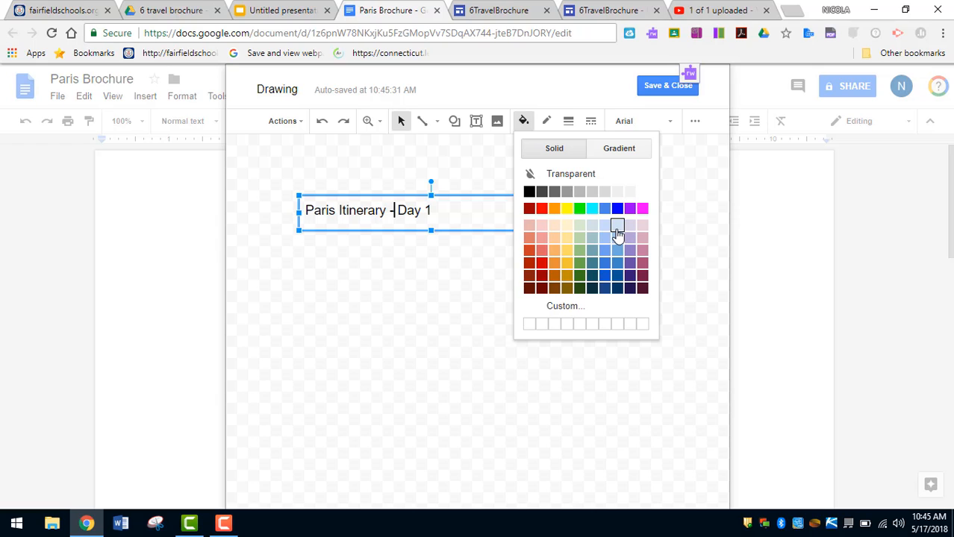
{"action": "left_click", "coordinate": [617, 226]}
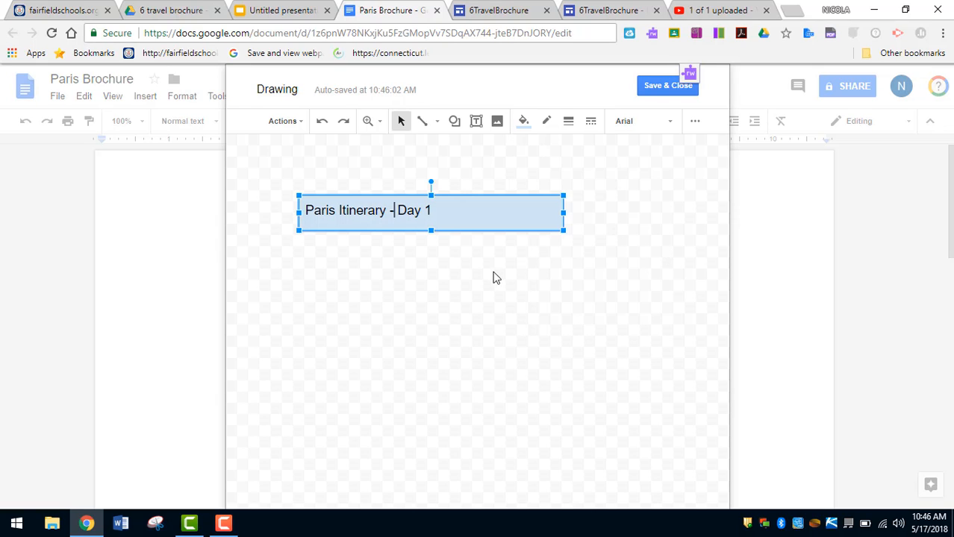
{"action": "left_click", "coordinate": [415, 362]}
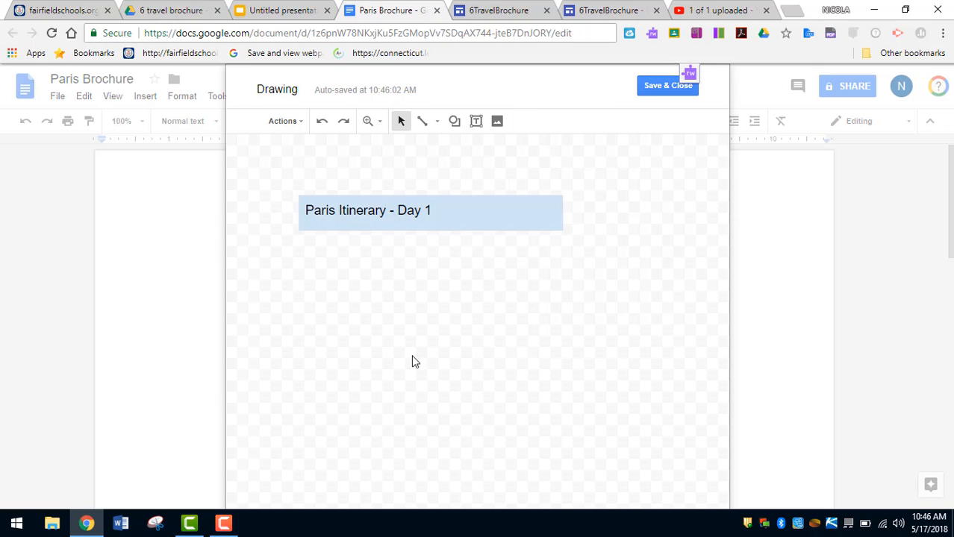
- Change the font of the whole "Paris Itinerary - Day 1" title to Comic Sans MS
{"action": "left_click", "coordinate": [438, 212]}
{"action": "left_click_drag", "start_coordinate": [429, 210], "coordinate": [299, 209]}
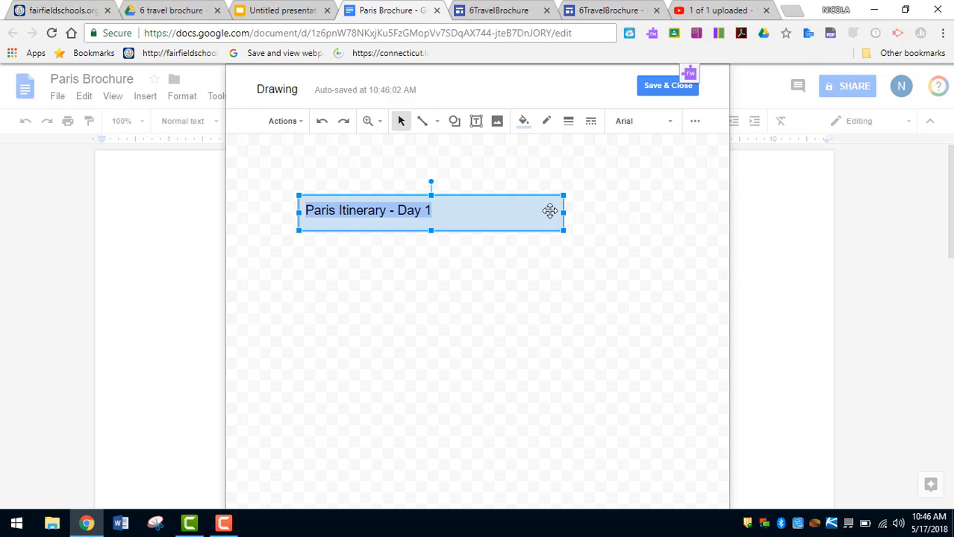
{"action": "left_click", "coordinate": [568, 123]}
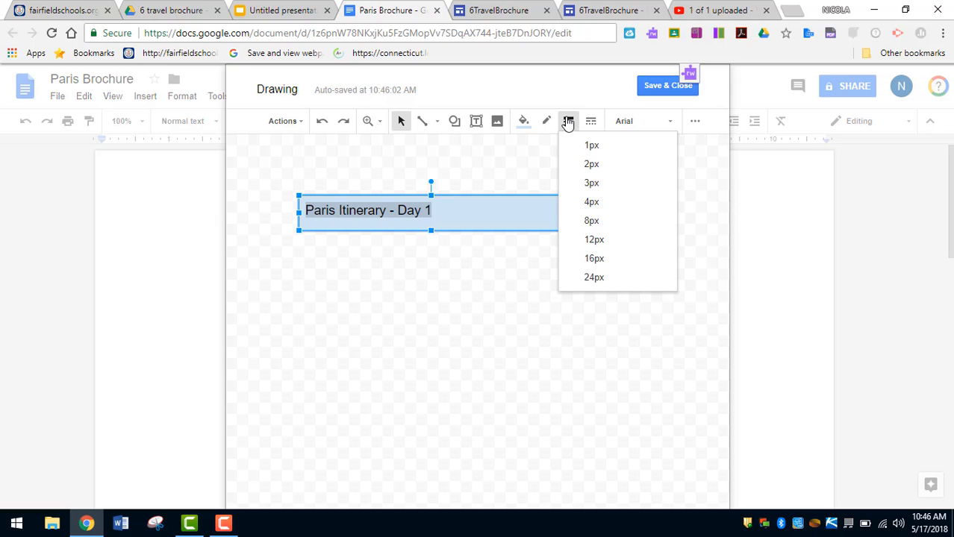
{"action": "left_click", "coordinate": [567, 123]}
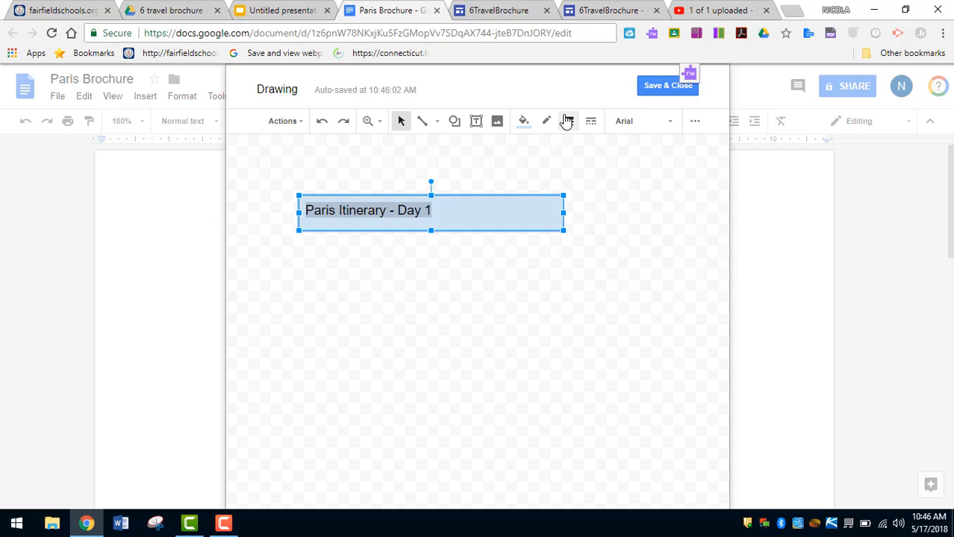
{"action": "left_click", "coordinate": [670, 126]}
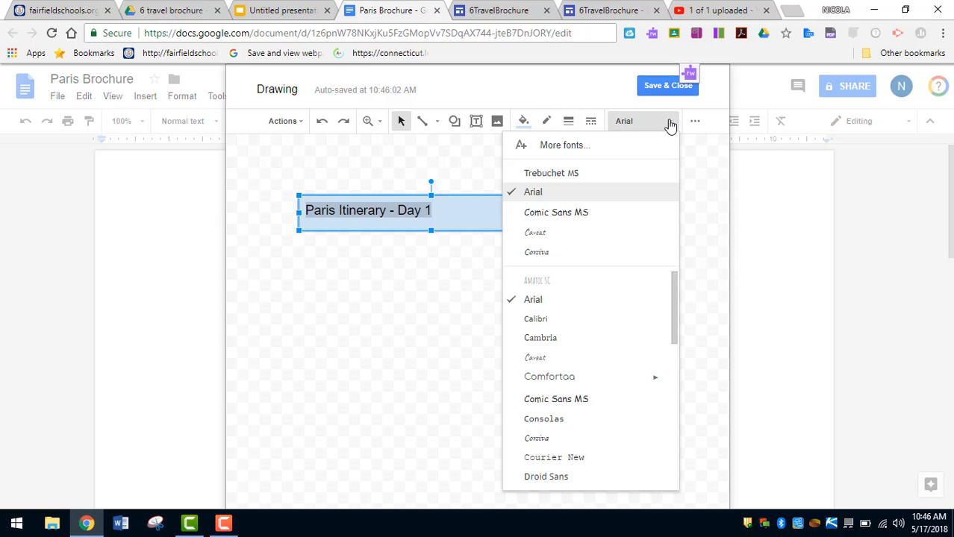
{"action": "left_click", "coordinate": [593, 213]}
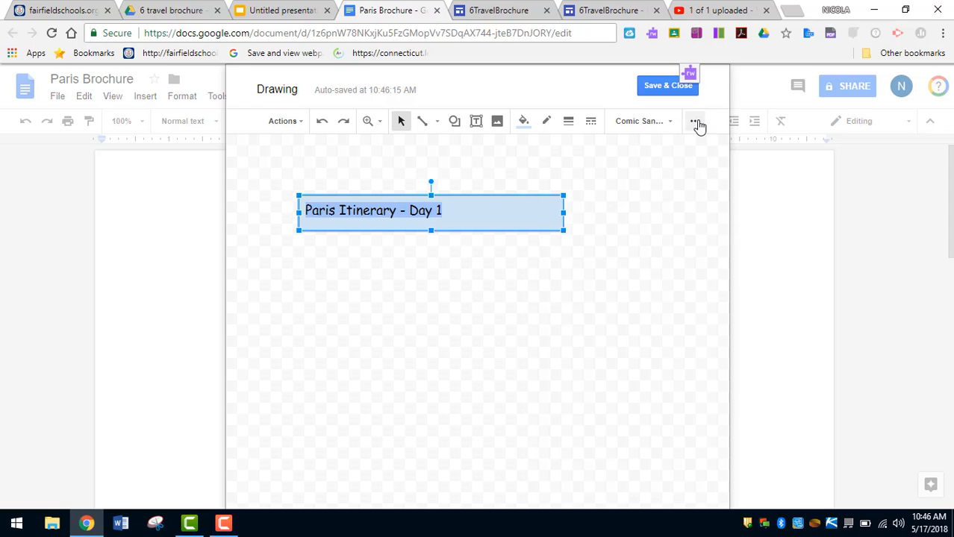
- Set the title's font size to 24 and center it horizontally in its text box
{"action": "left_click", "coordinate": [695, 124]}
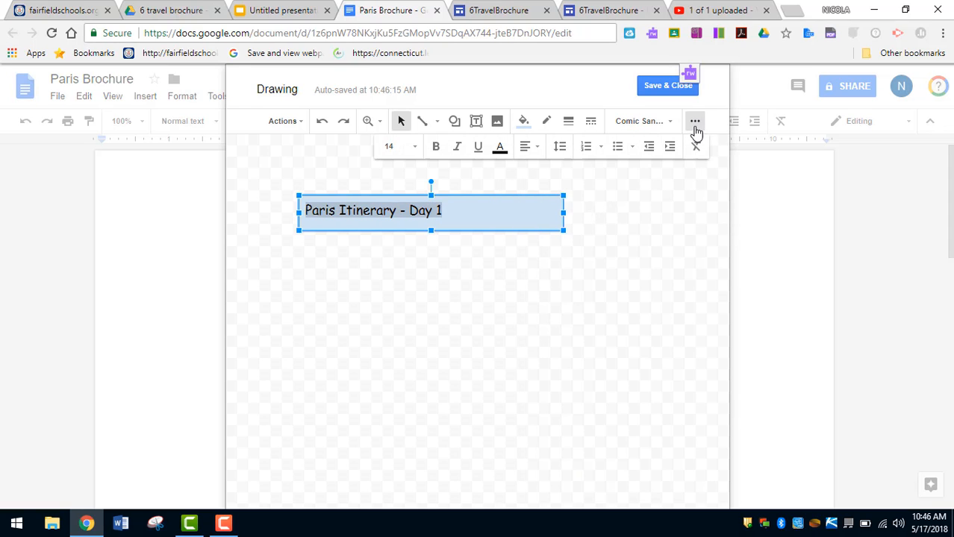
{"action": "left_click", "coordinate": [414, 148]}
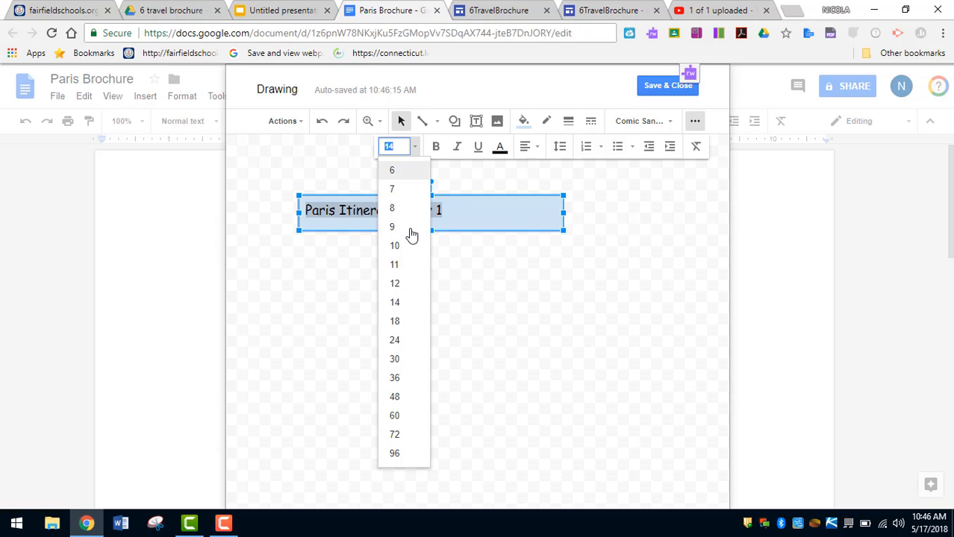
{"action": "left_click", "coordinate": [394, 360]}
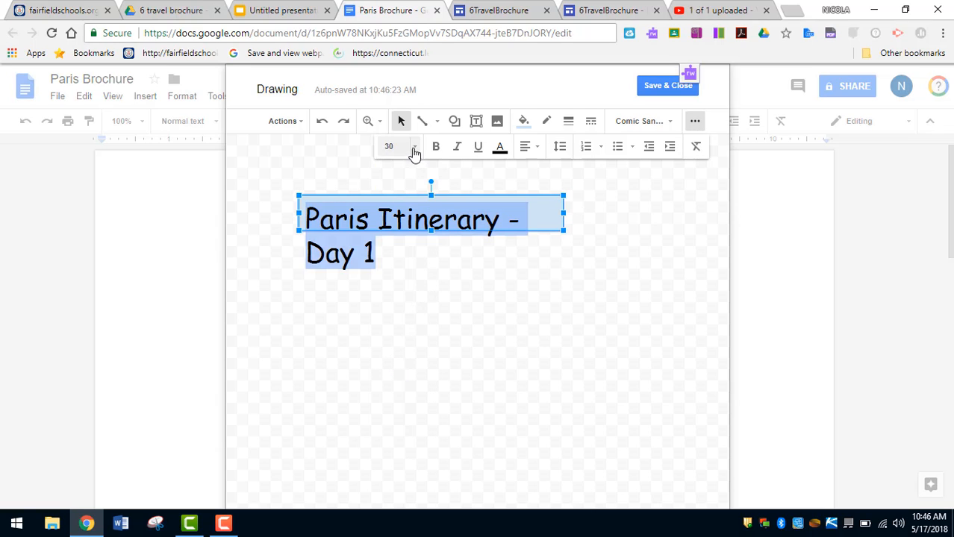
{"action": "left_click", "coordinate": [414, 153]}
{"action": "left_click", "coordinate": [399, 340]}
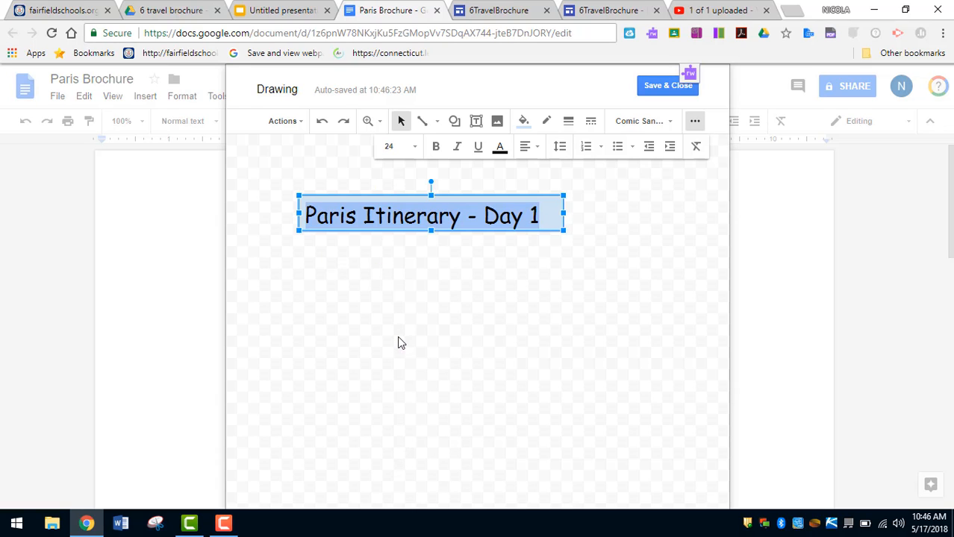
{"action": "left_click", "coordinate": [530, 147]}
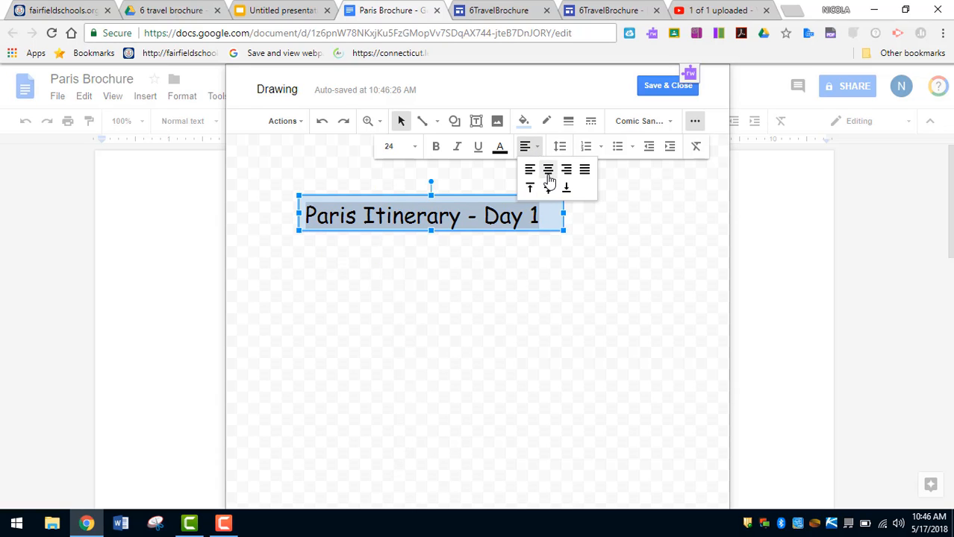
{"action": "left_click", "coordinate": [549, 170]}
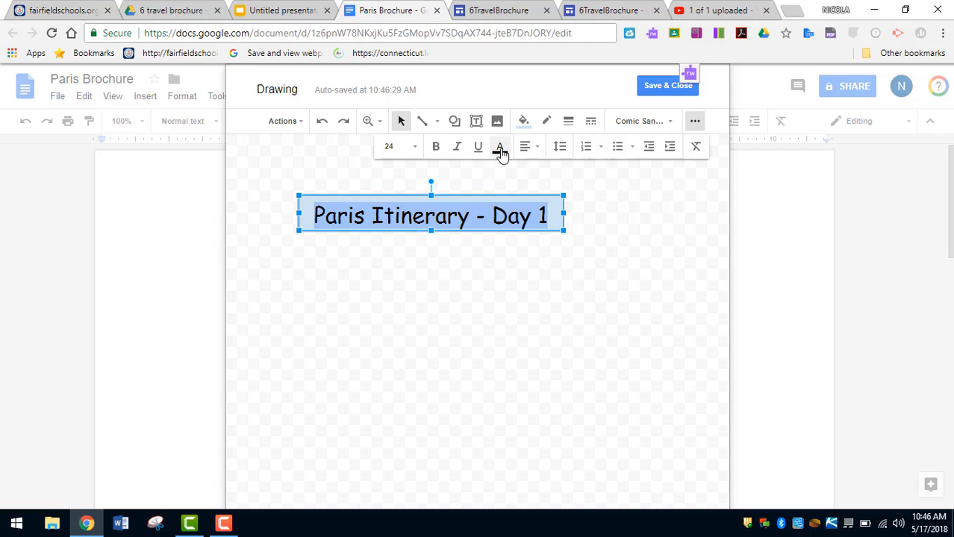
- Color the title text red and make it bold
{"action": "left_click", "coordinate": [500, 149]}
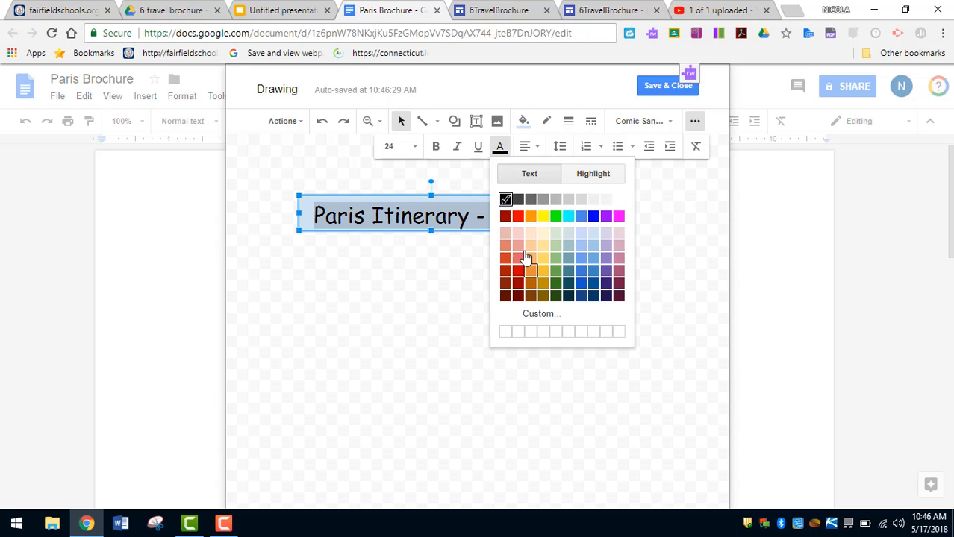
{"action": "left_click", "coordinate": [518, 216]}
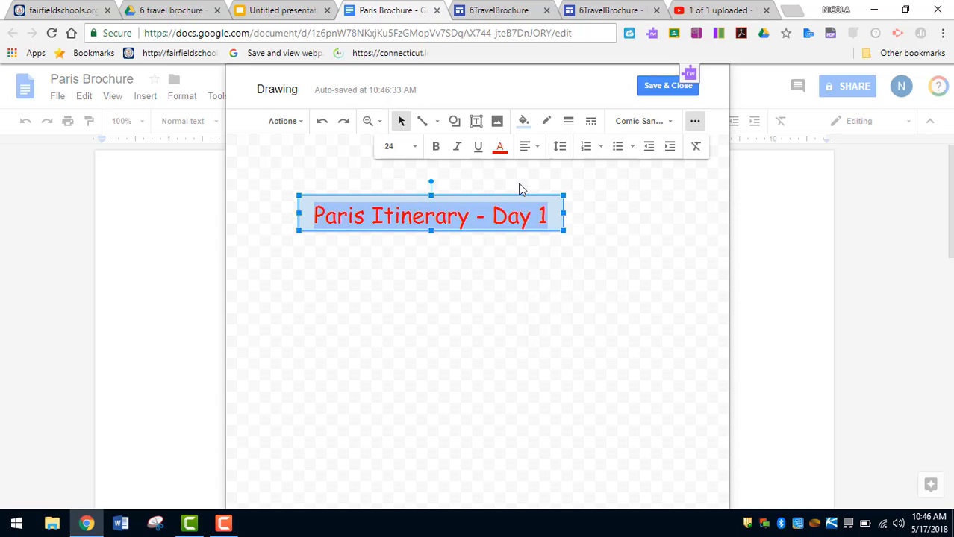
{"action": "left_click", "coordinate": [436, 147]}
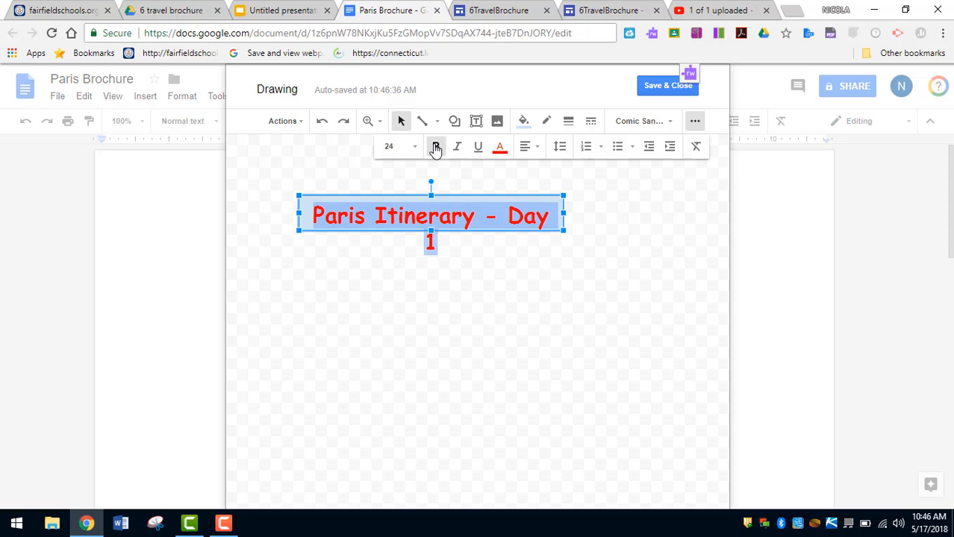
- Widen the text box so the title fits on one line, and save the drawing into the document
{"action": "left_click", "coordinate": [443, 272]}
{"action": "left_click", "coordinate": [565, 215]}
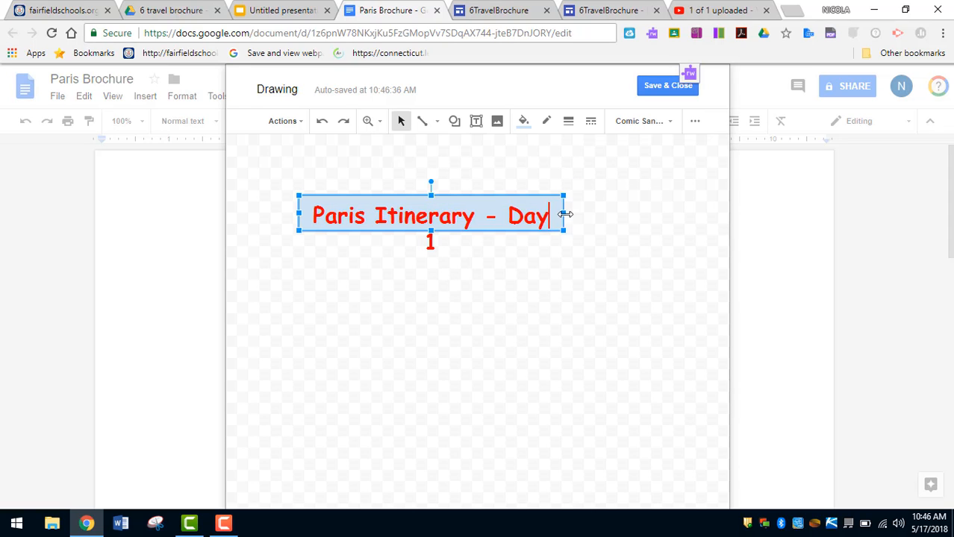
{"action": "left_click_drag", "start_coordinate": [565, 215], "coordinate": [581, 215]}
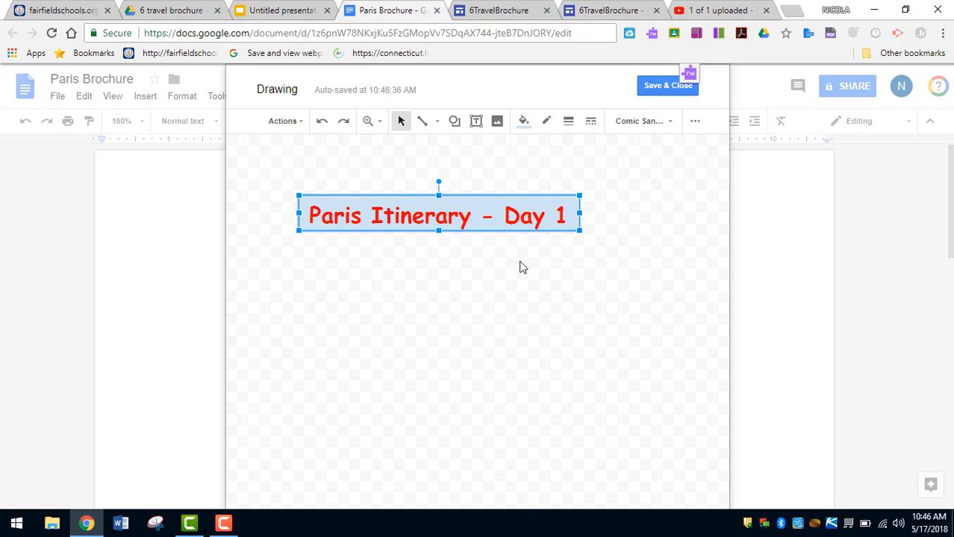
{"action": "left_click", "coordinate": [474, 279]}
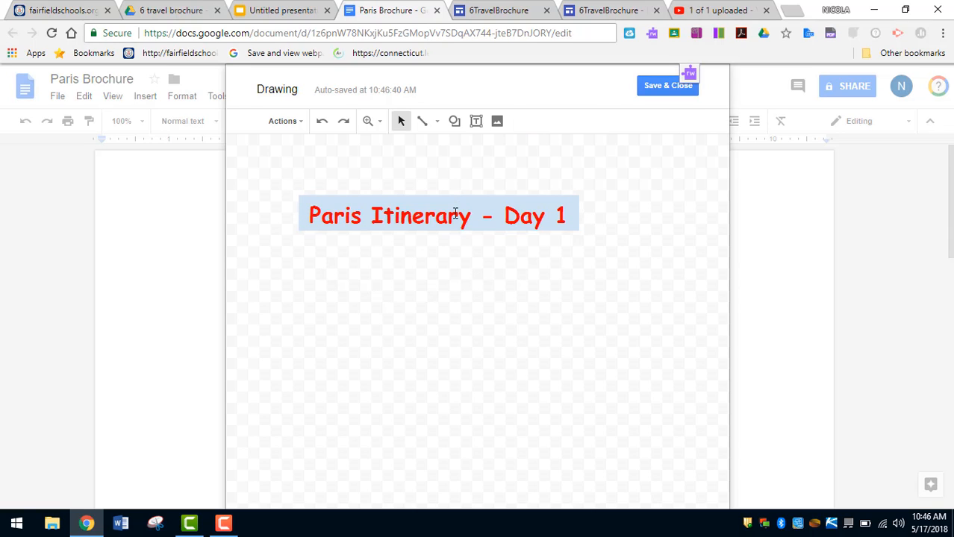
{"action": "left_click", "coordinate": [656, 87]}
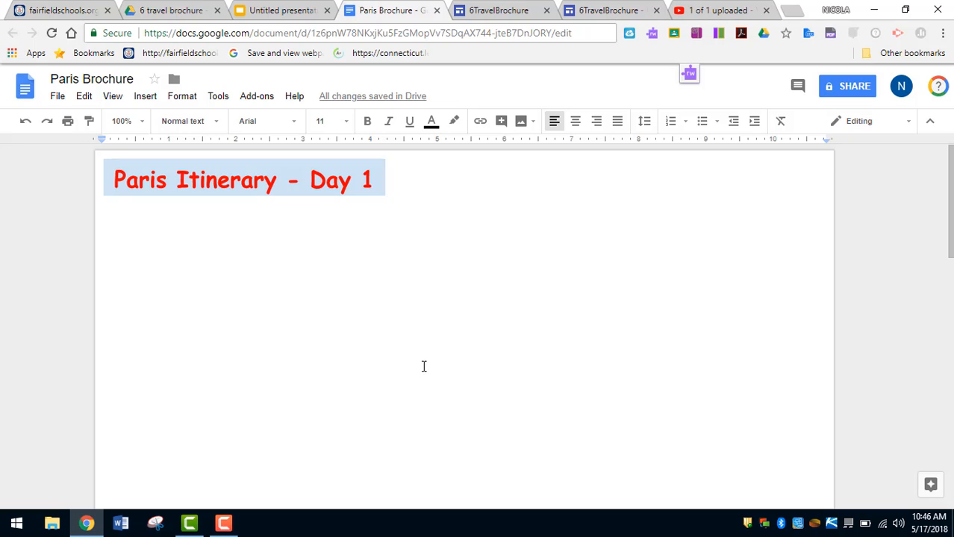
- Set the "Paris Itinerary - Day 1" title drawing to wrap text so it can be positioned freely
{"action": "left_click", "coordinate": [293, 180]}
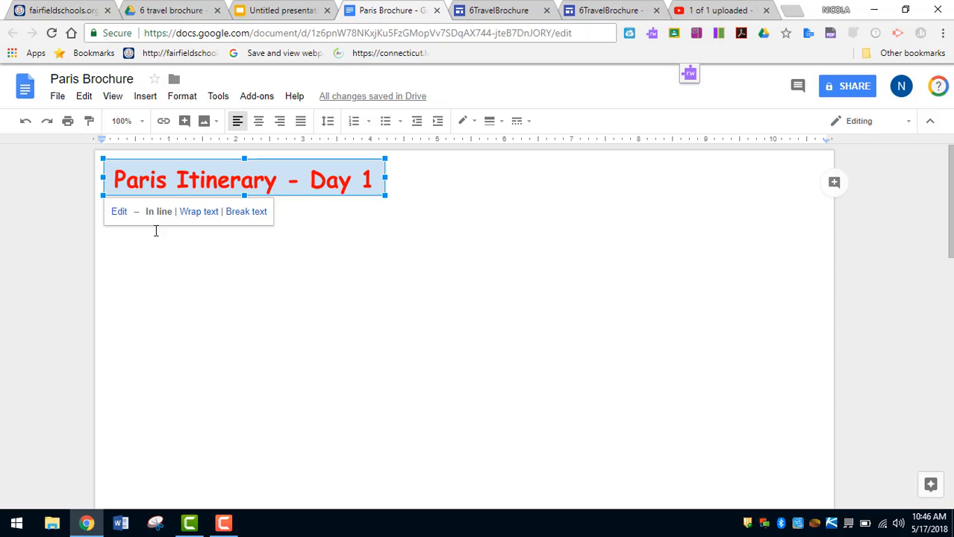
{"action": "left_click", "coordinate": [199, 214]}
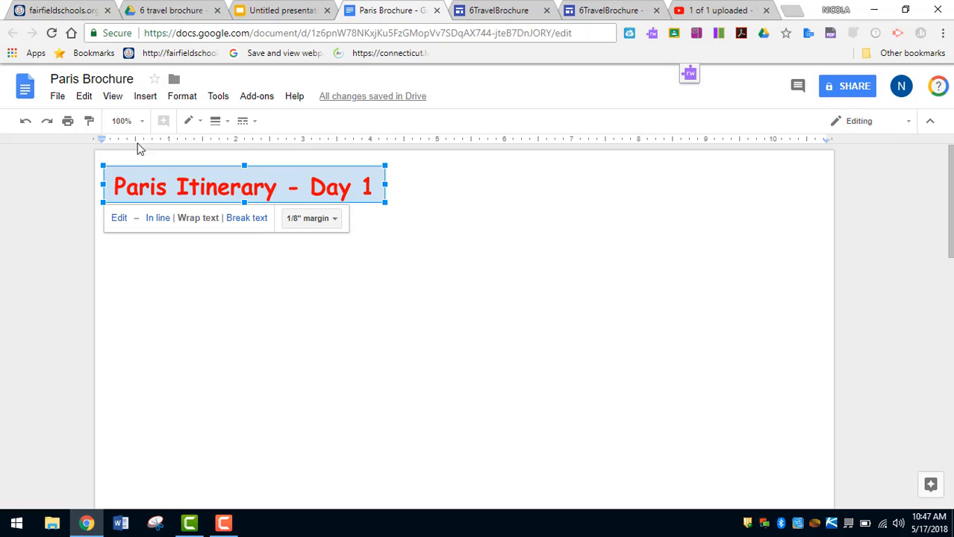
{"action": "left_click", "coordinate": [338, 139]}
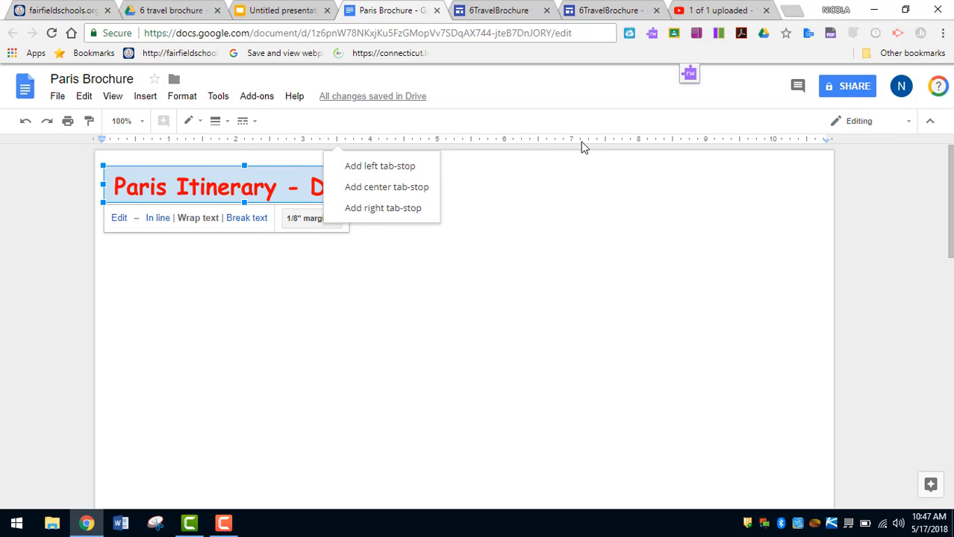
{"action": "left_click", "coordinate": [332, 265]}
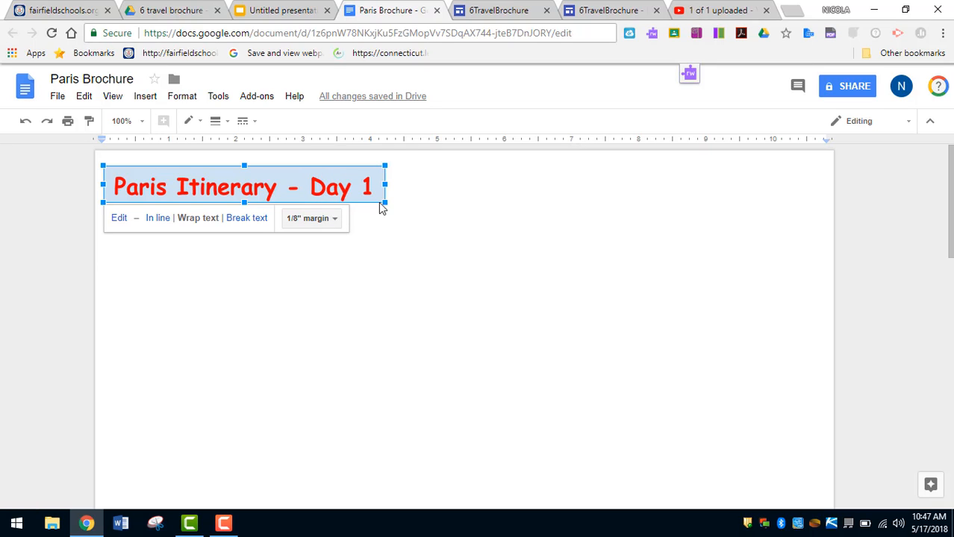
- Shrink the title drawing proportionally to about 3.5 inches wide and nudge it slightly to the right
{"action": "mouse_move", "coordinate": [382, 199]}
{"action": "left_mouse_down"}
{"action": "mouse_move", "coordinate": [324, 217]}
{"action": "mouse_move", "coordinate": [357, 202]}
{"action": "mouse_move", "coordinate": [289, 203]}
{"action": "left_mouse_up"}
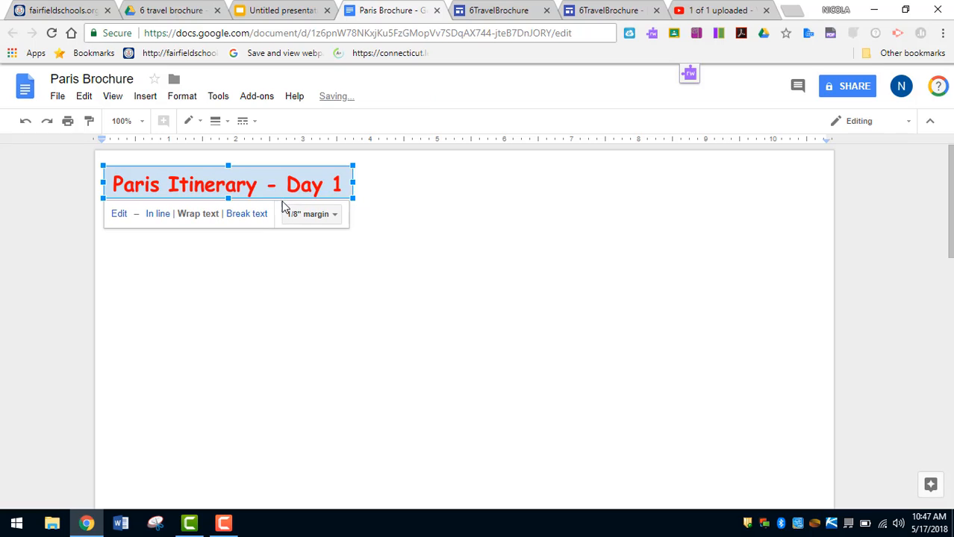
{"action": "mouse_move", "coordinate": [352, 198]}
{"action": "left_mouse_down"}
{"action": "mouse_move", "coordinate": [366, 200]}
{"action": "mouse_move", "coordinate": [321, 196]}
{"action": "mouse_move", "coordinate": [329, 199]}
{"action": "left_mouse_up"}
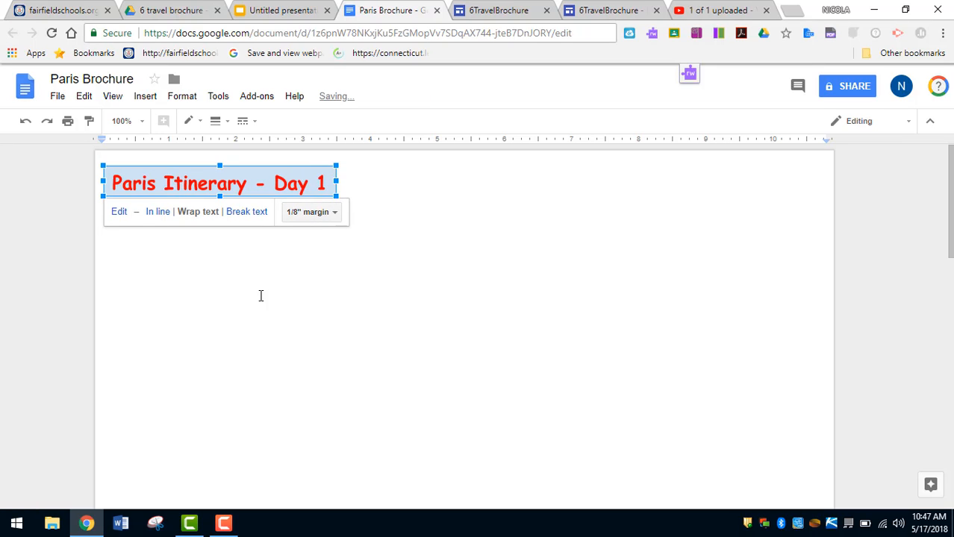
{"action": "key", "text": "Right"}
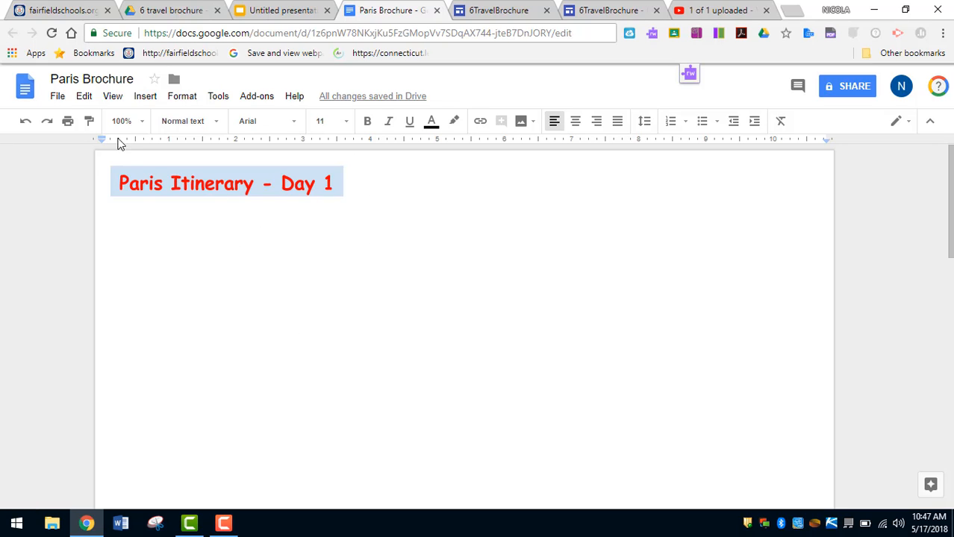
- Start a new drawing in the document and draw a tall rectangular text box in it
{"action": "left_click", "coordinate": [145, 96]}
{"action": "left_click", "coordinate": [157, 161]}
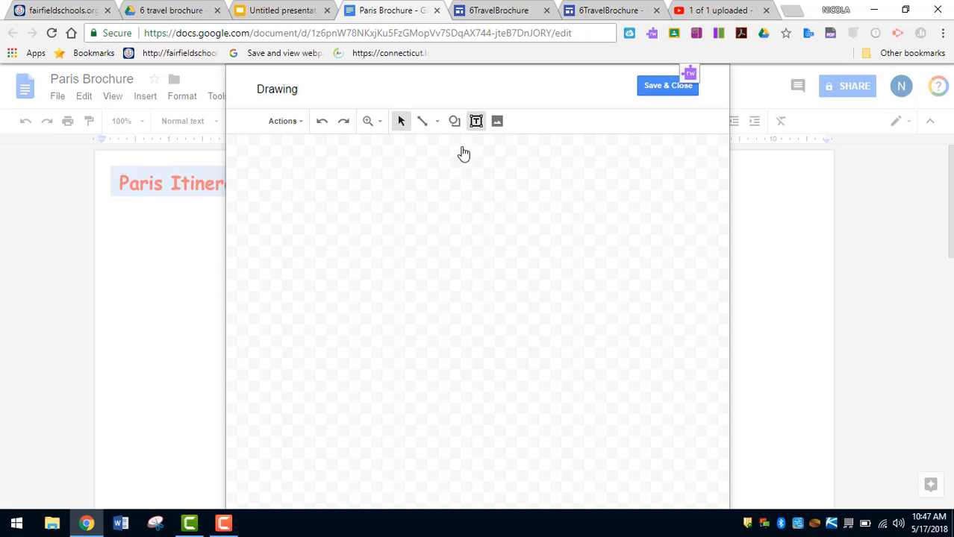
{"action": "mouse_move", "coordinate": [285, 174]}
{"action": "left_mouse_down"}
{"action": "mouse_move", "coordinate": [455, 262]}
{"action": "mouse_move", "coordinate": [505, 373]}
{"action": "mouse_move", "coordinate": [479, 379]}
{"action": "mouse_move", "coordinate": [462, 360]}
{"action": "mouse_move", "coordinate": [453, 380]}
{"action": "left_mouse_up"}
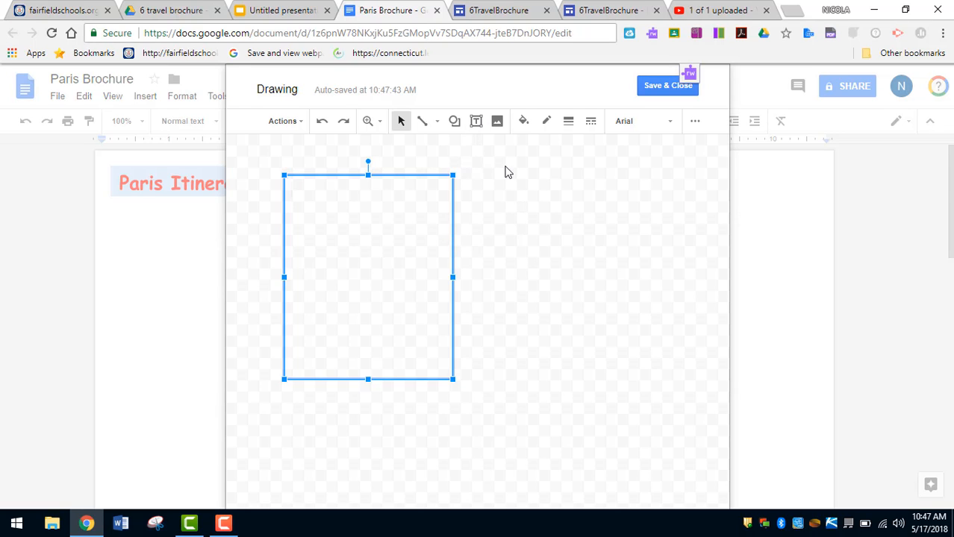
- Give the new text box a dark blue border and a solid medium blue fill
{"action": "left_click", "coordinate": [546, 122]}
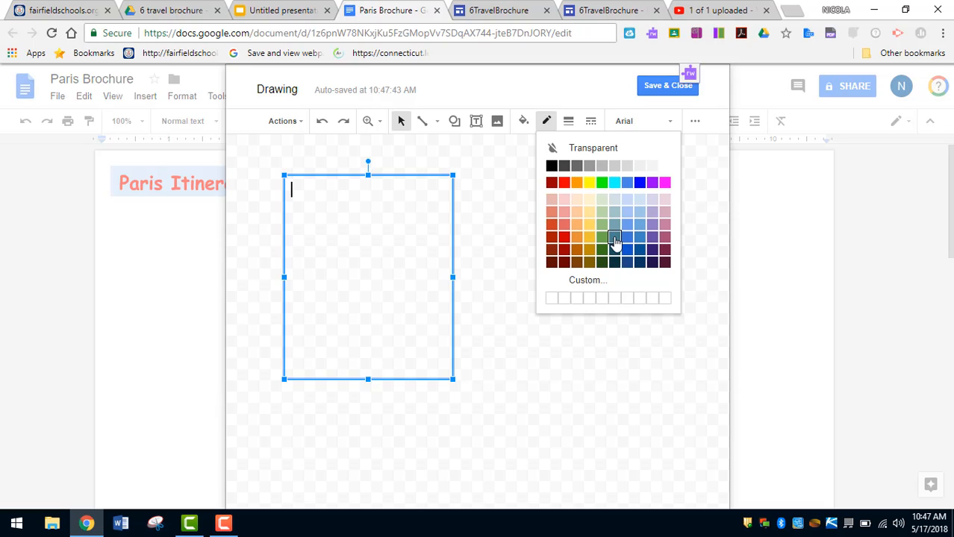
{"action": "left_click", "coordinate": [639, 262]}
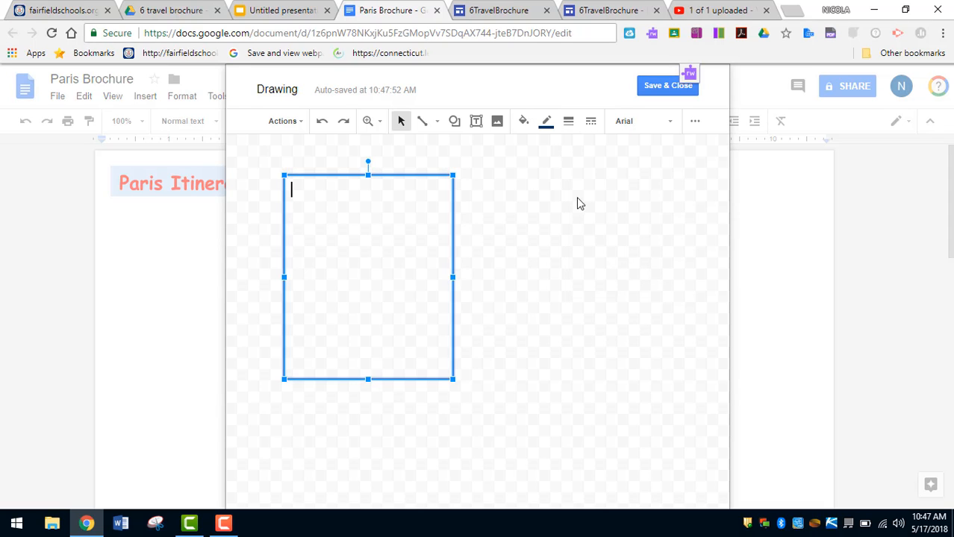
{"action": "left_click", "coordinate": [523, 120]}
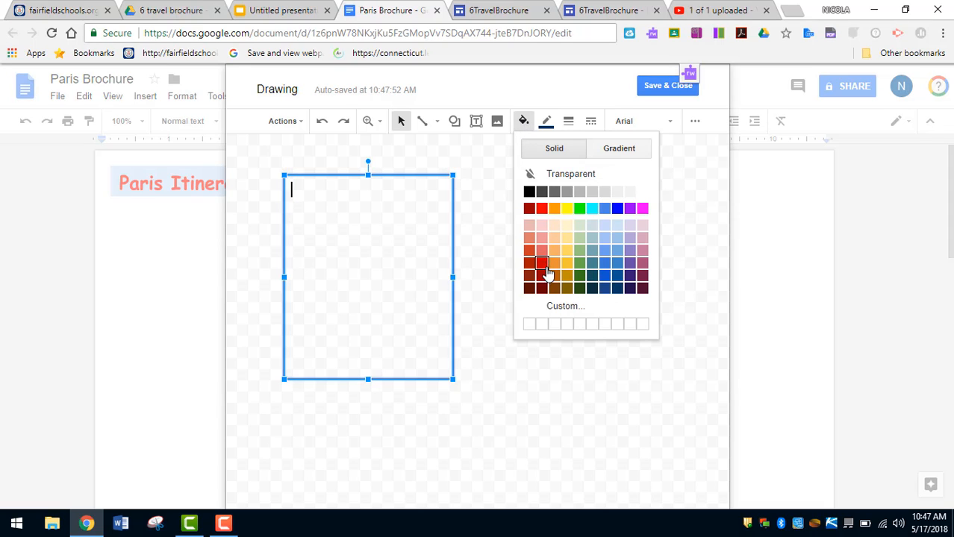
{"action": "left_click", "coordinate": [618, 265]}
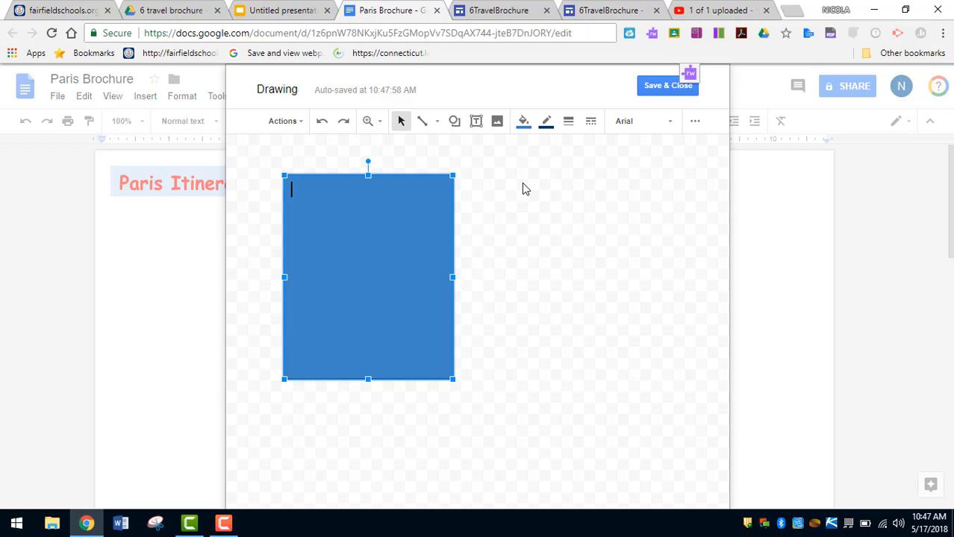
- Enter the sample text "bbbb" in the blue box and set the color for the text that follows to white
{"action": "type", "text": "bbbb"}
{"action": "left_click", "coordinate": [694, 125]}
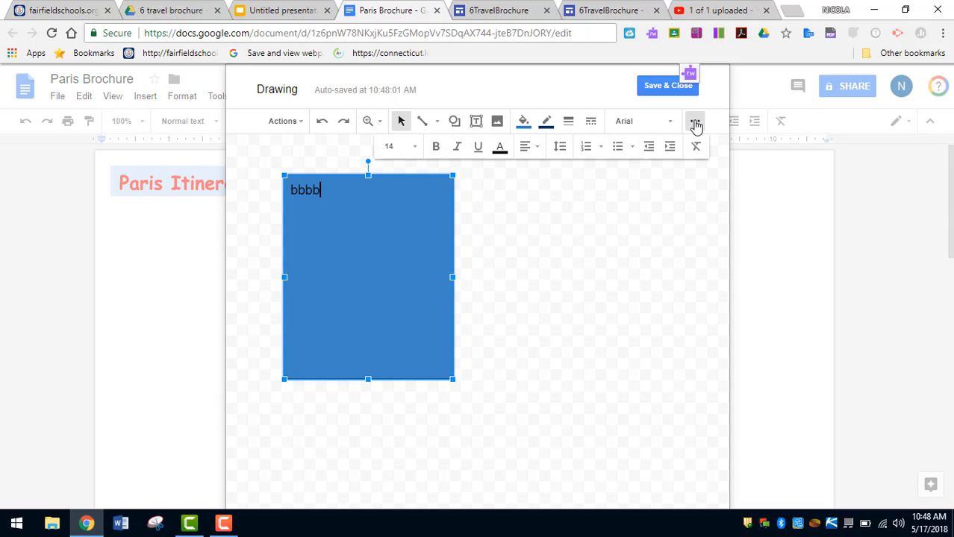
{"action": "left_click", "coordinate": [499, 152]}
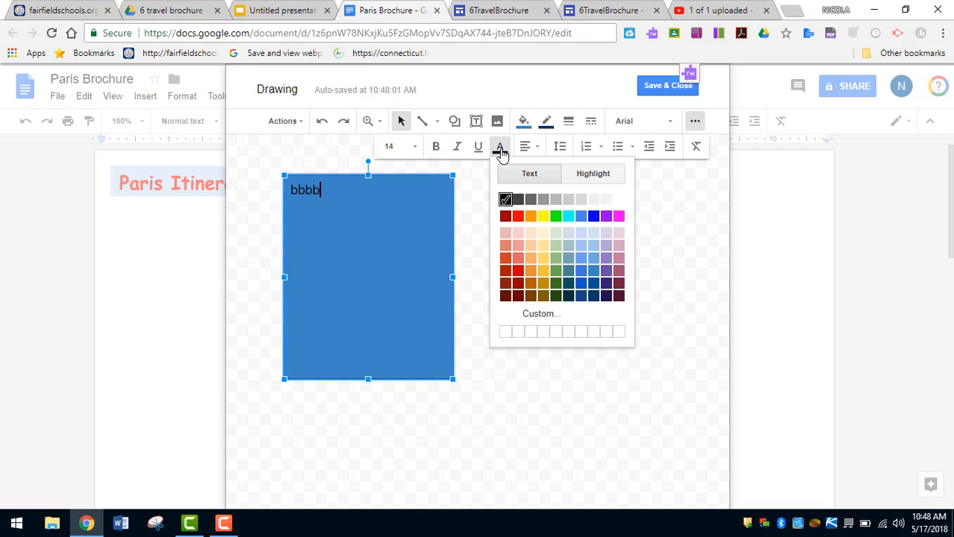
{"action": "left_click", "coordinate": [618, 200]}
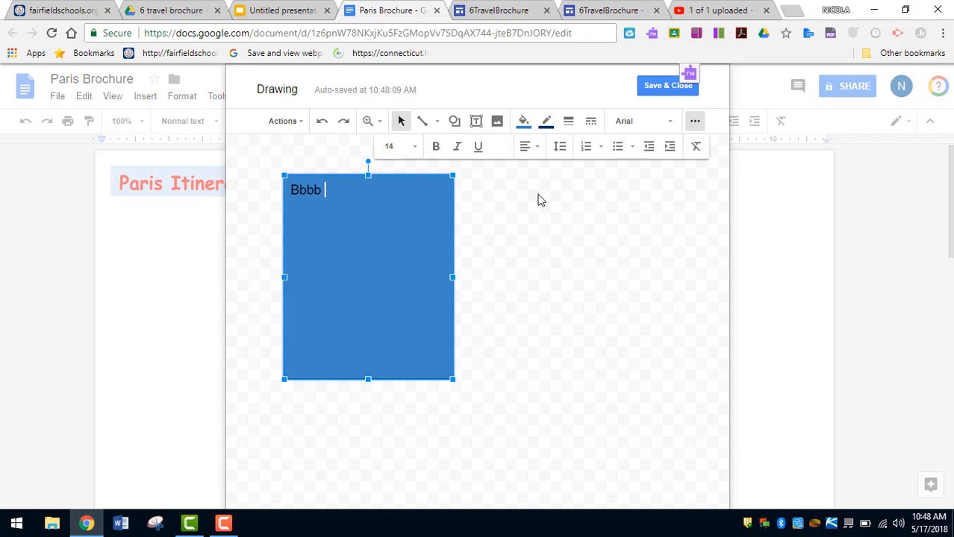
- Add the white text "this is my text, this is my text, this is my test" and delete the black "Bbbb" before it
{"action": "type", "text": "this is my tex"}
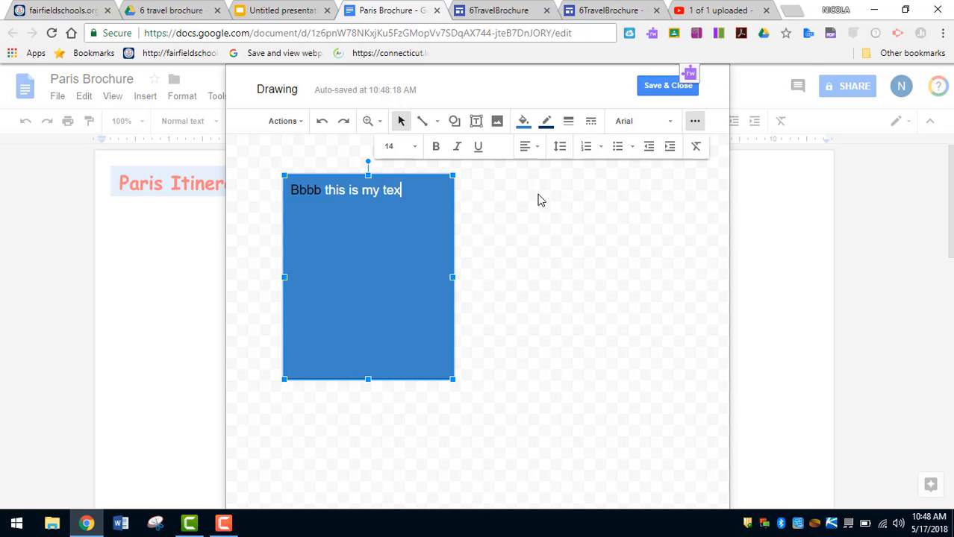
{"action": "type", "text": "t, this is my "}
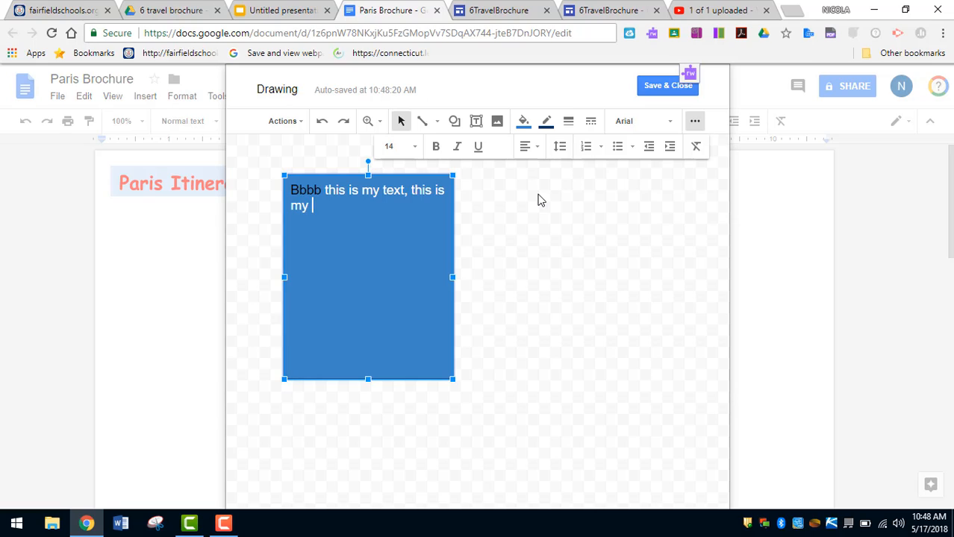
{"action": "type", "text": "text, this is my test"}
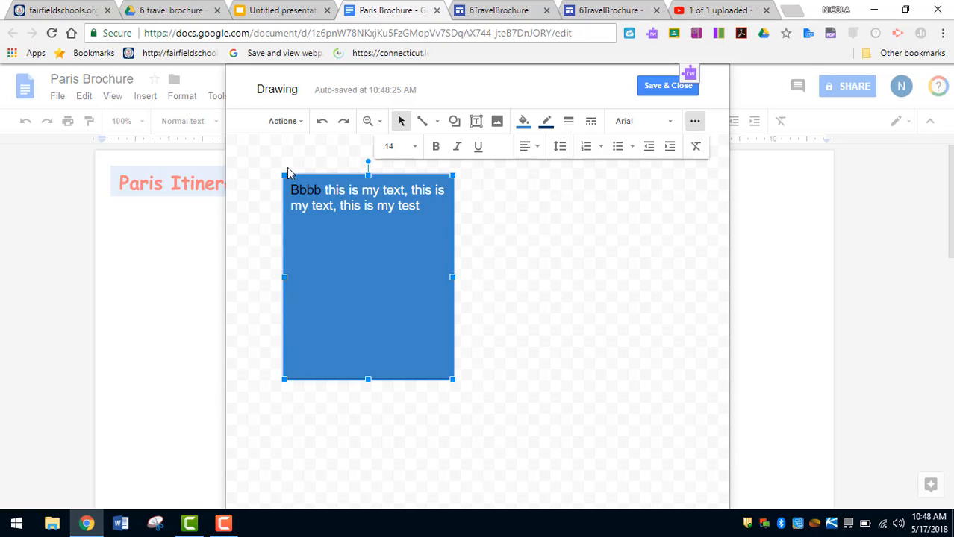
{"action": "key", "text": "ctrl+shift+Left"}
{"action": "key", "text": "BackSpace"}
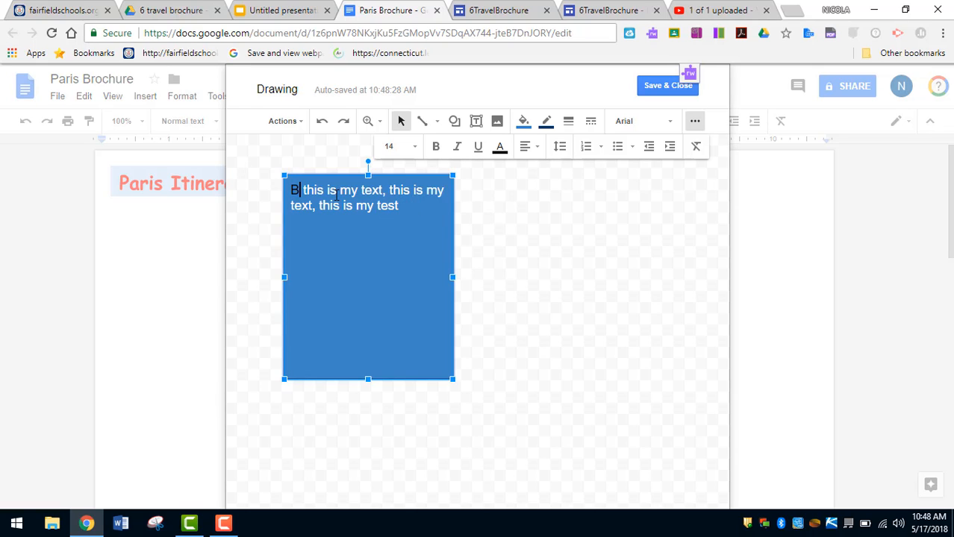
- Copy the sample text and paste it five times after itself to fill the blue box
{"action": "left_click_drag", "start_coordinate": [404, 210], "coordinate": [283, 188]}
{"action": "key", "text": "ctrl+c"}
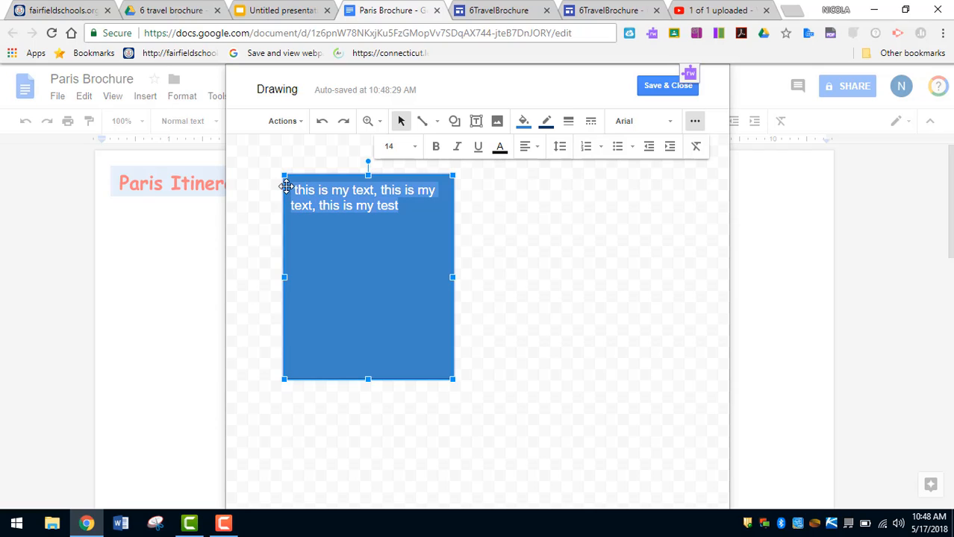
{"action": "left_click", "coordinate": [401, 216]}
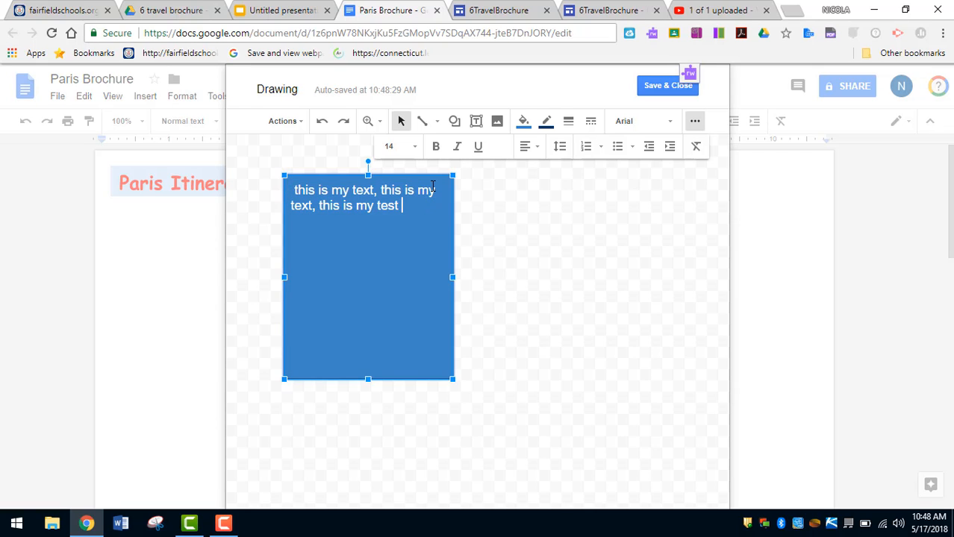
{"action": "key", "text": "ctrl+v"}
{"action": "key", "text": "ctrl+v"}
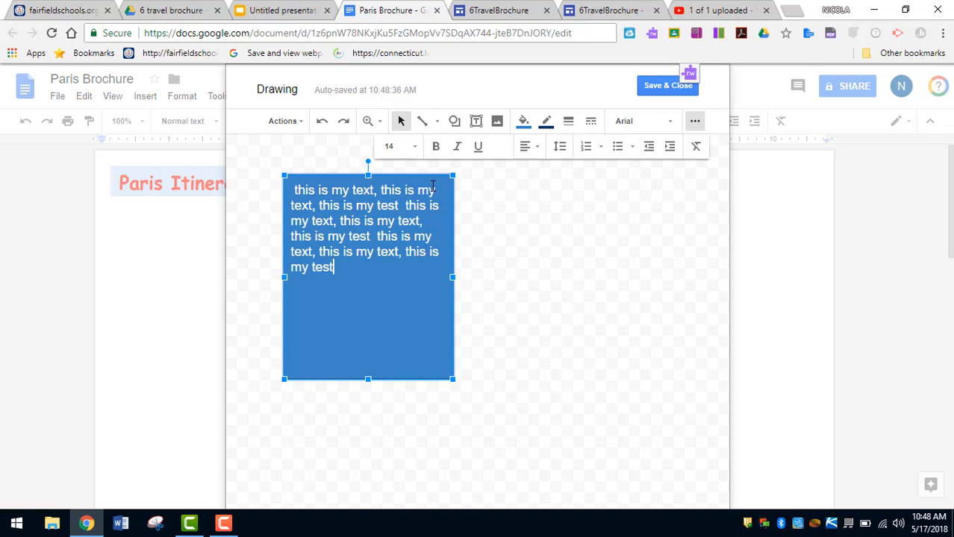
{"action": "key", "text": "ctrl+v"}
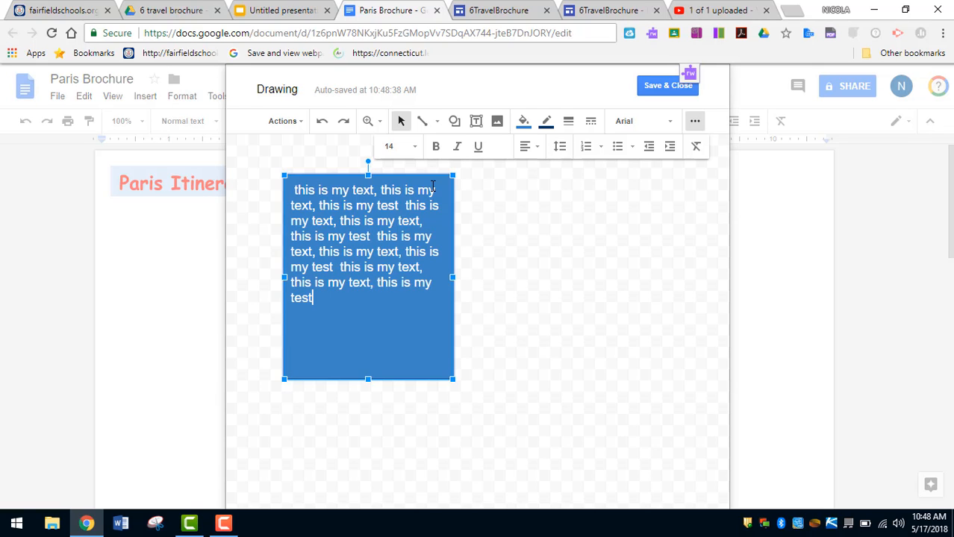
{"action": "key", "text": "ctrl+v"}
{"action": "key", "text": "ctrl+v"}
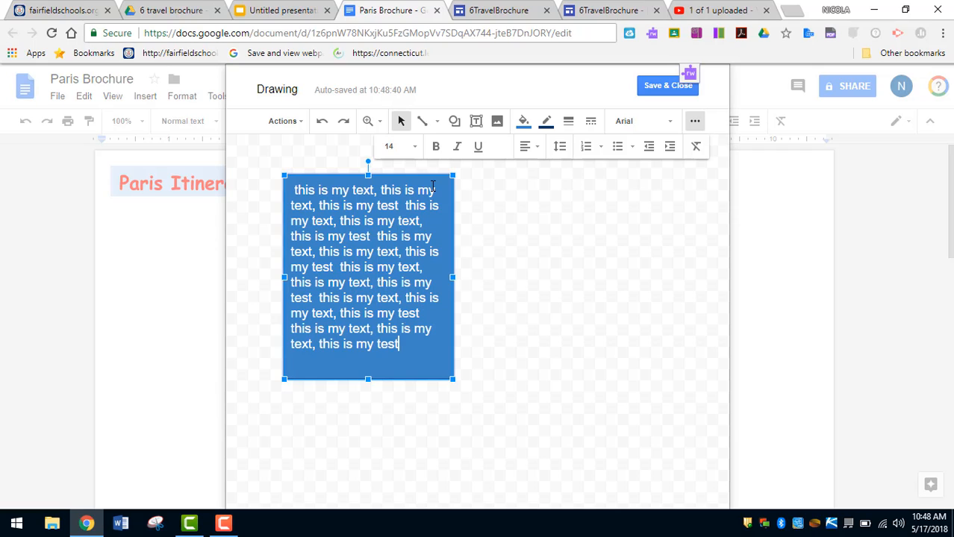
- Shorten the blue text box to fit its text, and save the drawing into the document
{"action": "left_click", "coordinate": [573, 362]}
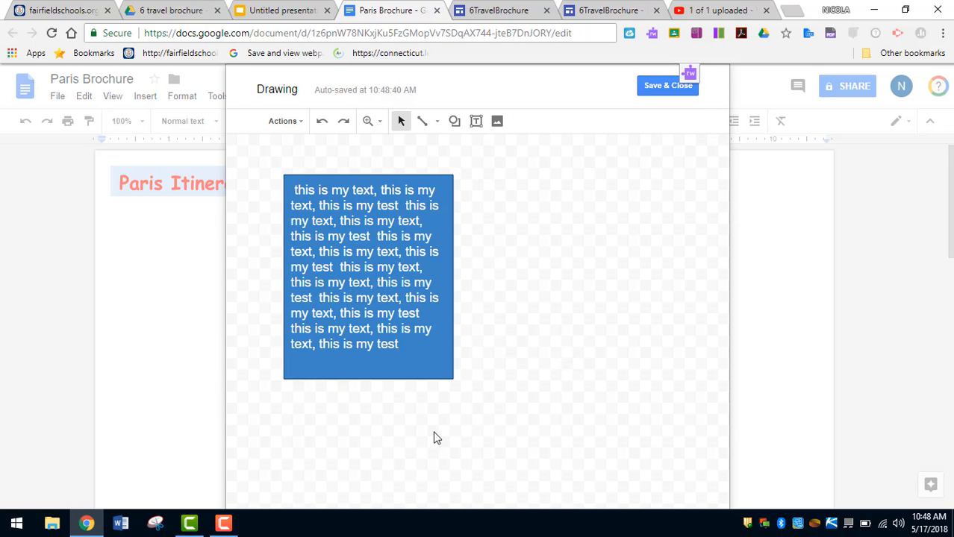
{"action": "left_click", "coordinate": [360, 269]}
{"action": "mouse_move", "coordinate": [368, 380]}
{"action": "left_mouse_down"}
{"action": "mouse_move", "coordinate": [363, 356]}
{"action": "mouse_move", "coordinate": [362, 377]}
{"action": "left_mouse_up"}
{"action": "left_click", "coordinate": [397, 410]}
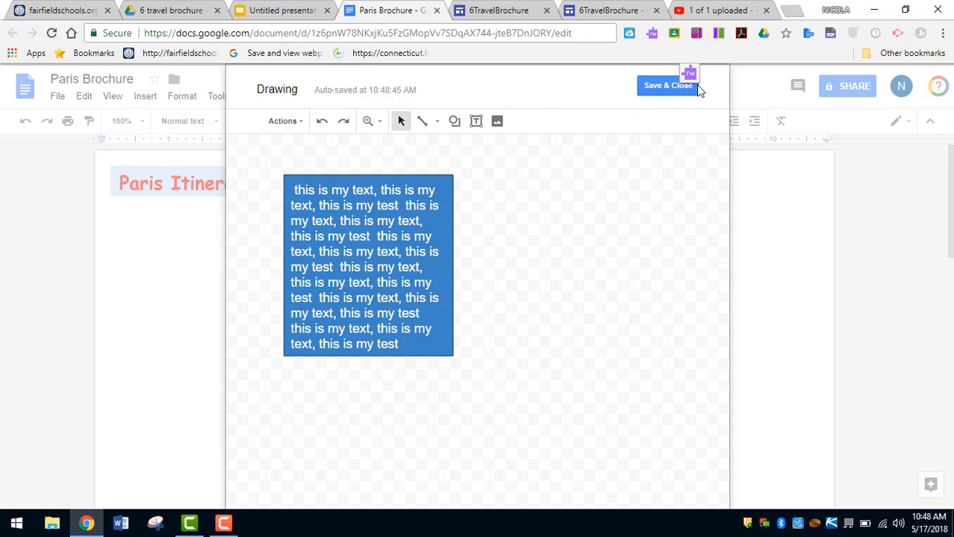
{"action": "left_click", "coordinate": [662, 85]}
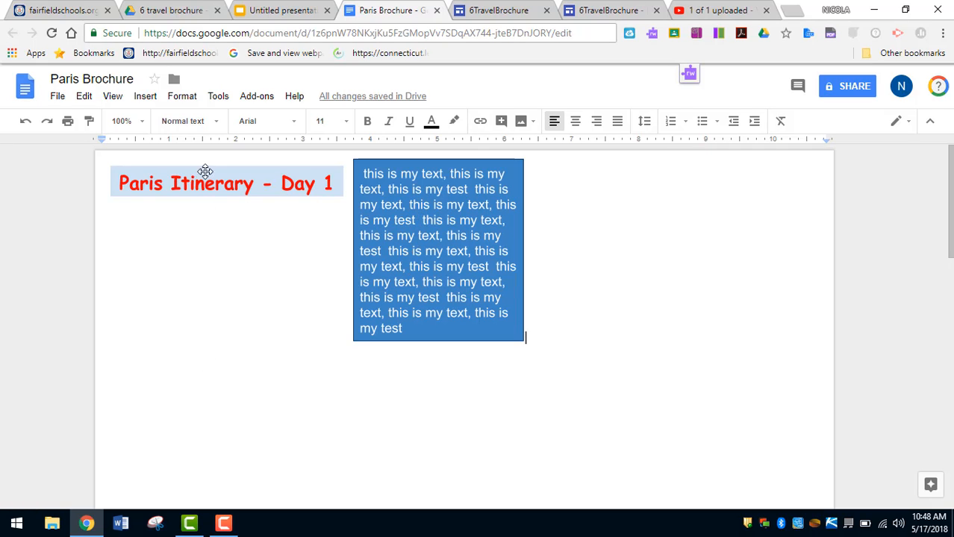
- Set the blue text box to wrap text and move it directly below the Paris Itinerary title
{"action": "left_click", "coordinate": [470, 236]}
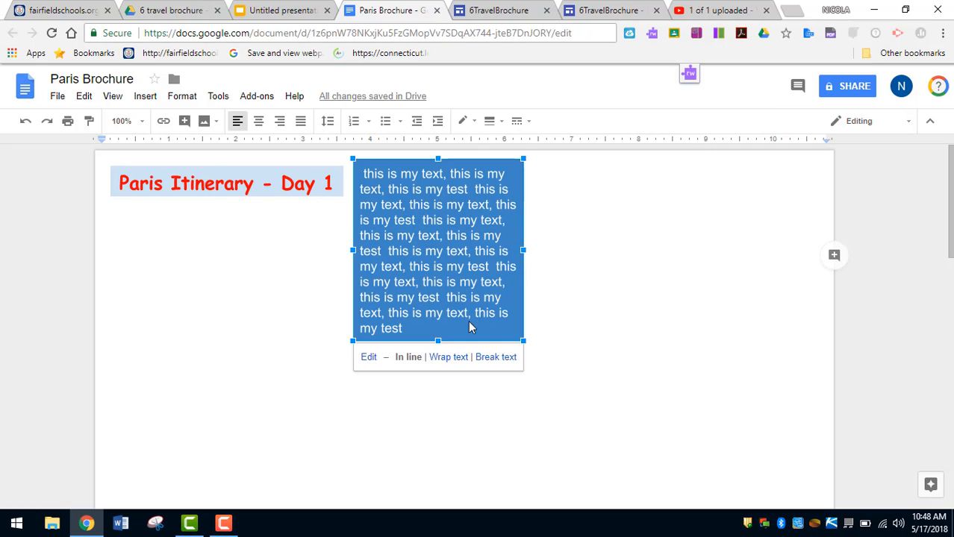
{"action": "left_click", "coordinate": [452, 361]}
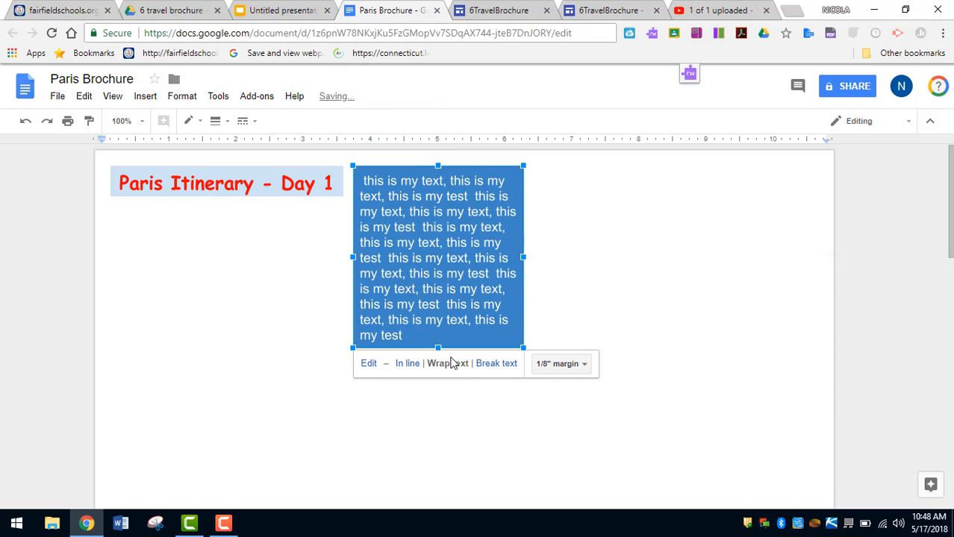
{"action": "left_click", "coordinate": [613, 285]}
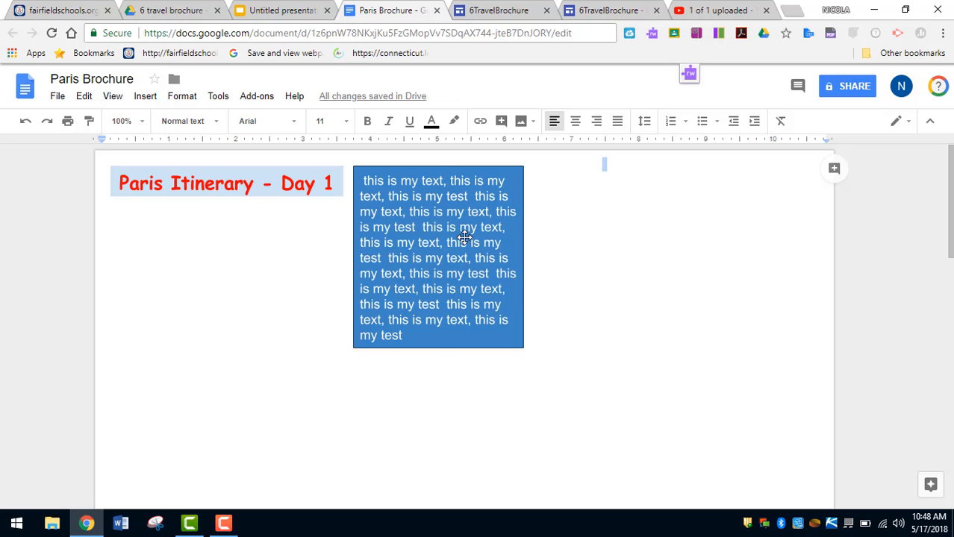
{"action": "mouse_move", "coordinate": [465, 238]}
{"action": "left_mouse_down"}
{"action": "mouse_move", "coordinate": [336, 300]}
{"action": "mouse_move", "coordinate": [222, 279]}
{"action": "left_mouse_up"}
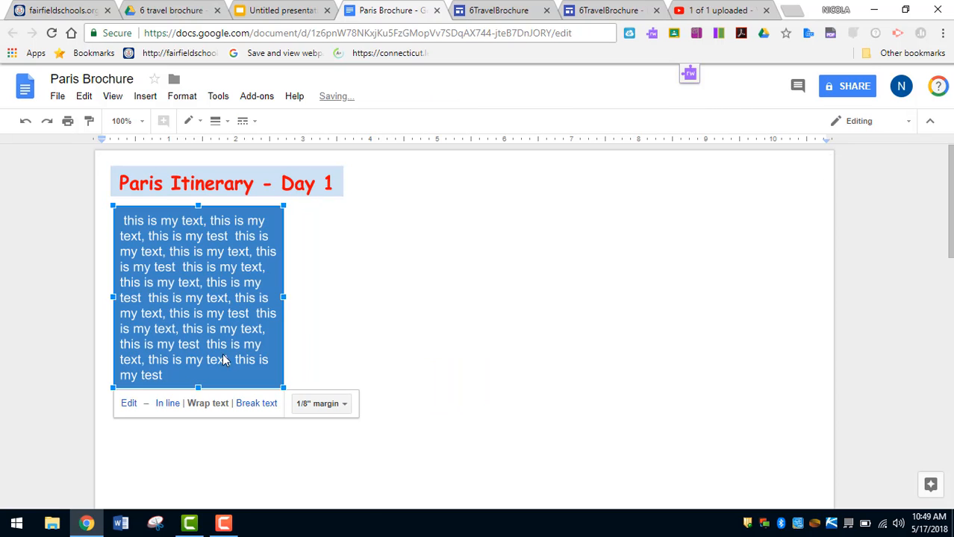
- Enlarge the blue text box proportionally to about 3.3 inches wide, nearly matching the title's width
{"action": "left_click", "coordinate": [347, 202]}
{"action": "left_click", "coordinate": [253, 332]}
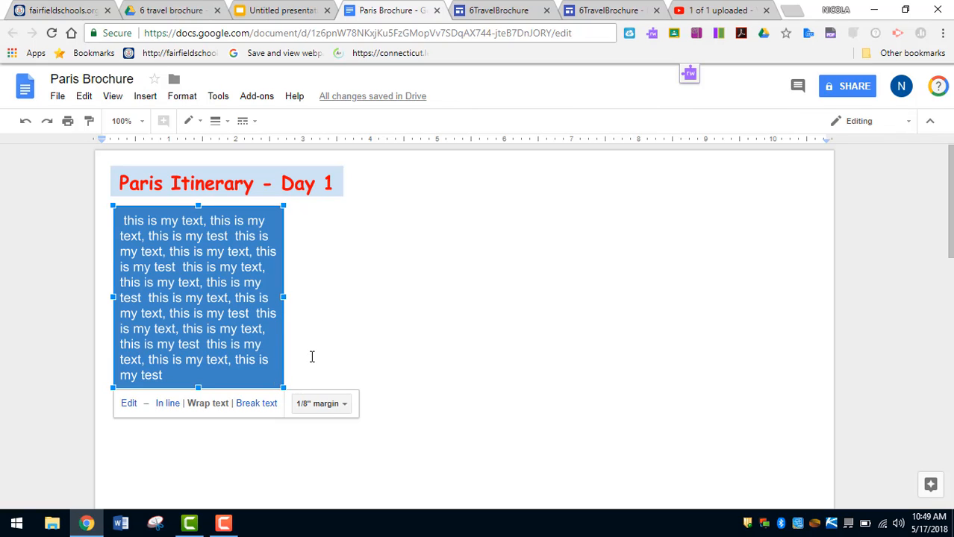
{"action": "left_click_drag", "start_coordinate": [282, 386], "coordinate": [333, 423]}
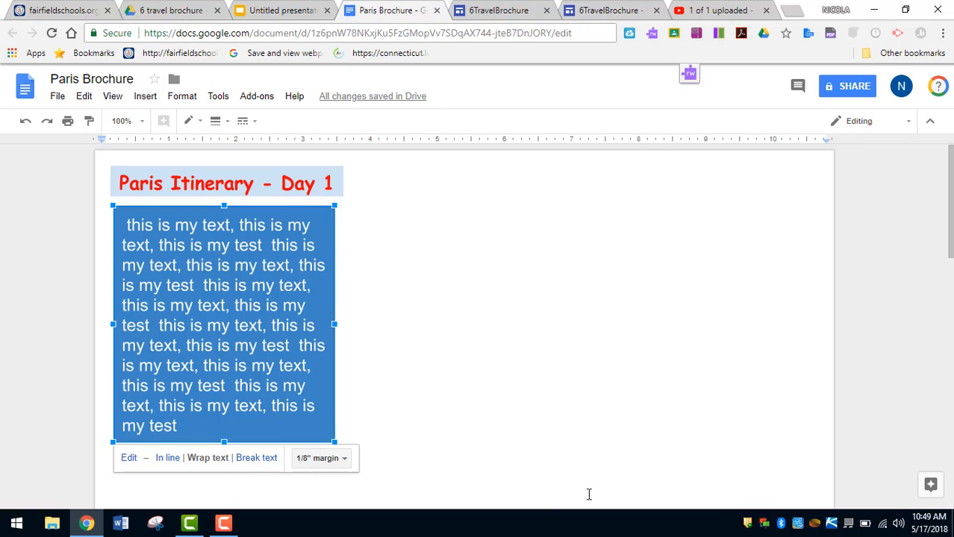
{"action": "left_click", "coordinate": [449, 371]}
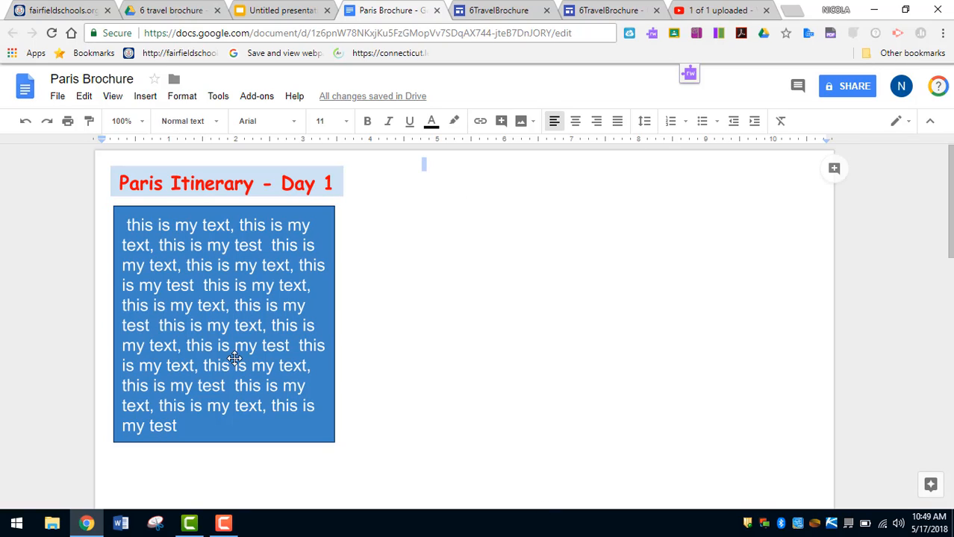
- Deselect the blue text box and switch to the untitled Google Slides presentation about using textboxes
{"action": "left_click", "coordinate": [212, 297]}
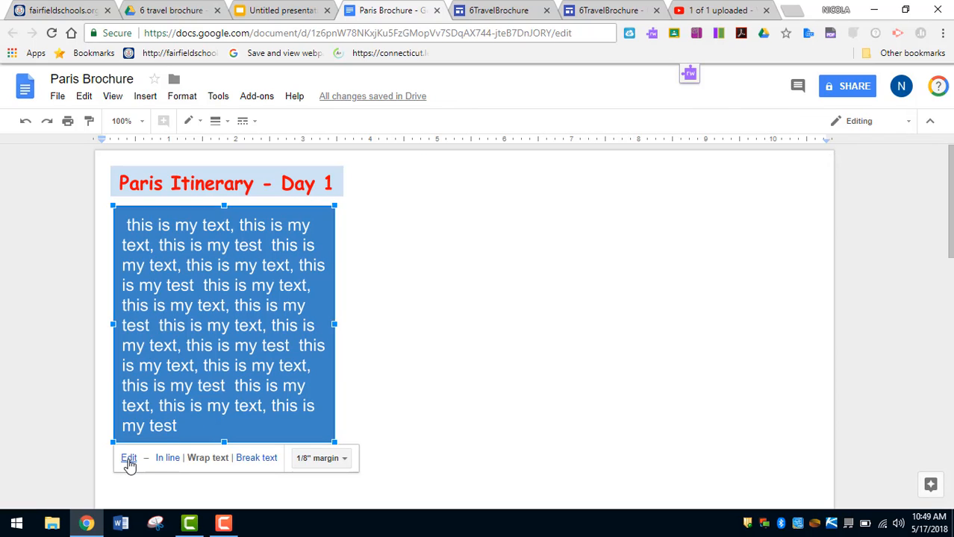
{"action": "left_click", "coordinate": [405, 349]}
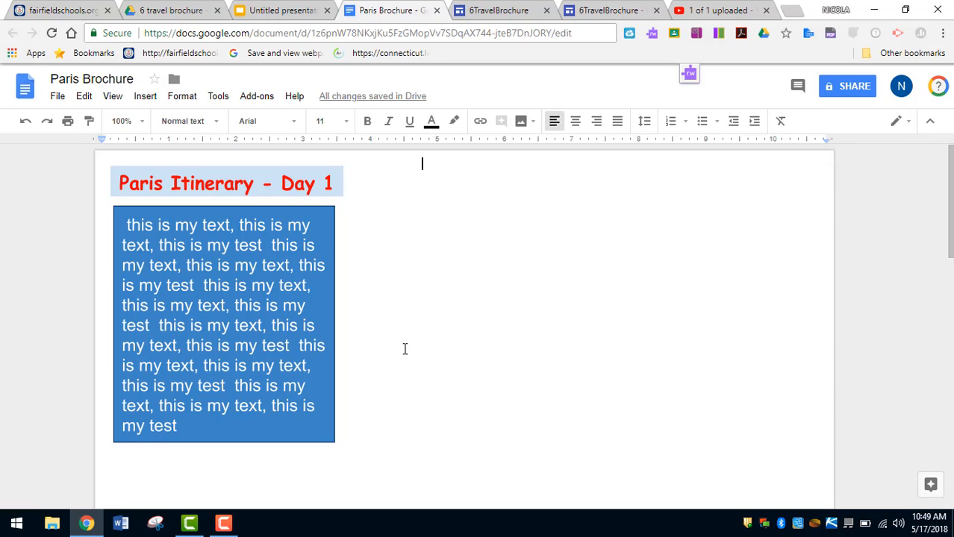
{"action": "left_click", "coordinate": [287, 10]}
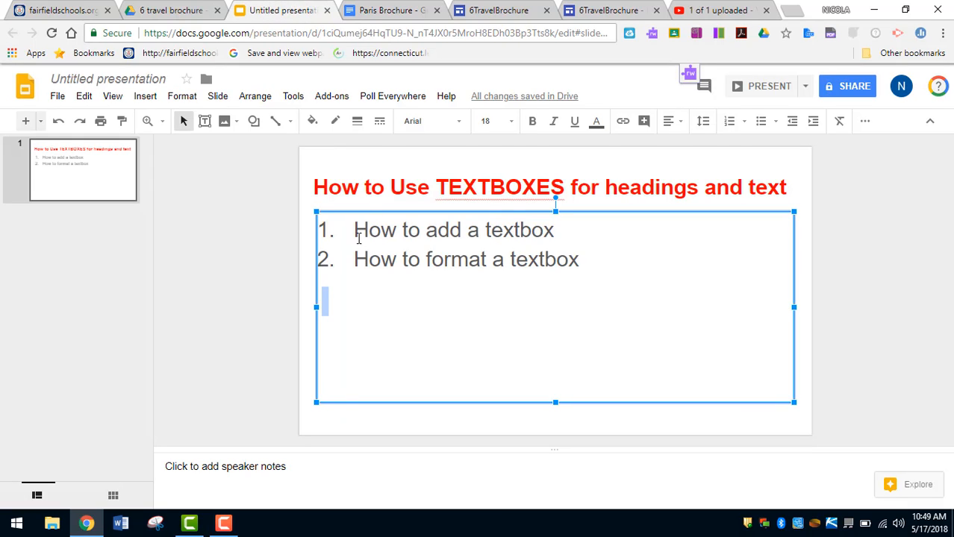